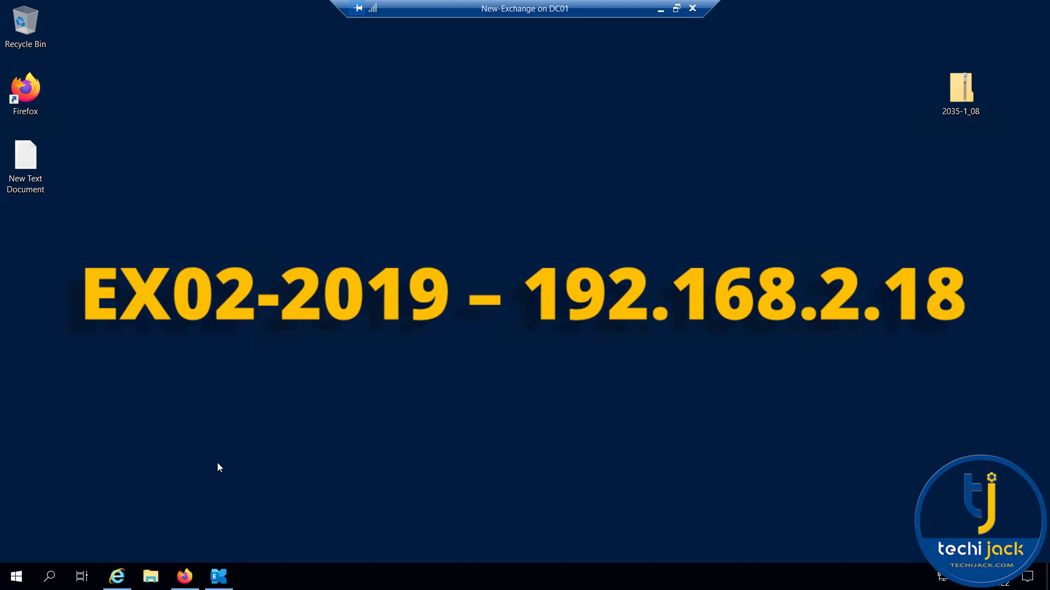
Create a new user mailbox 'journal' in the Management OU, set its password, and save.
left_click(189, 581)
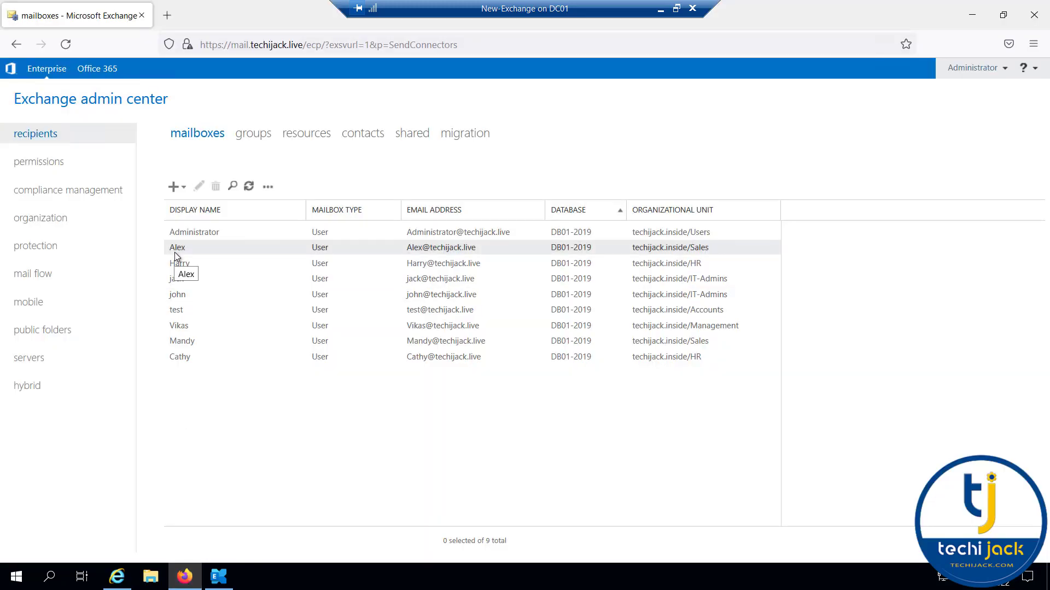
left_click(184, 188)
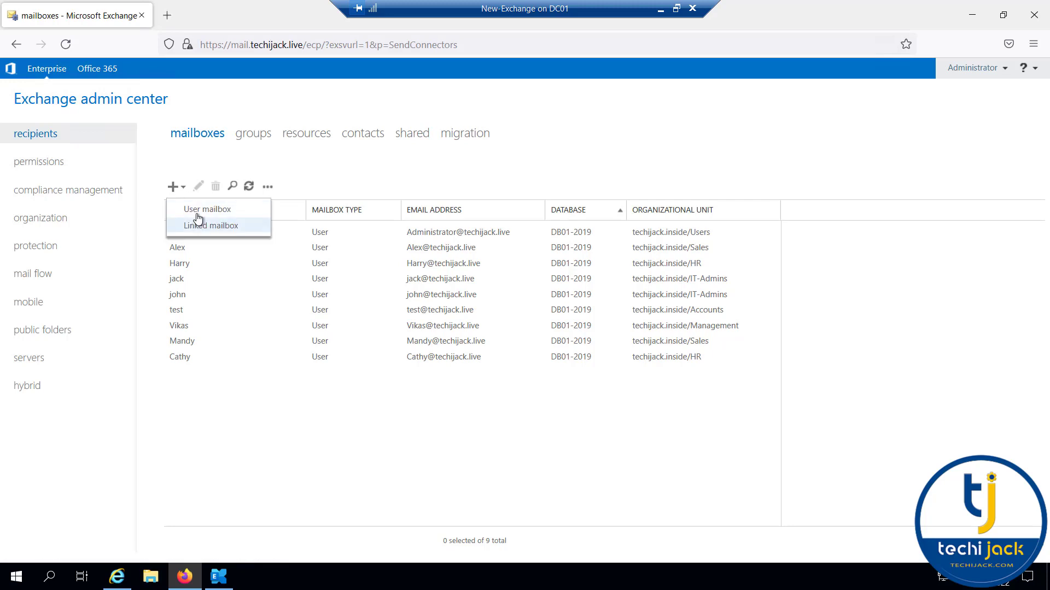
left_click(194, 212)
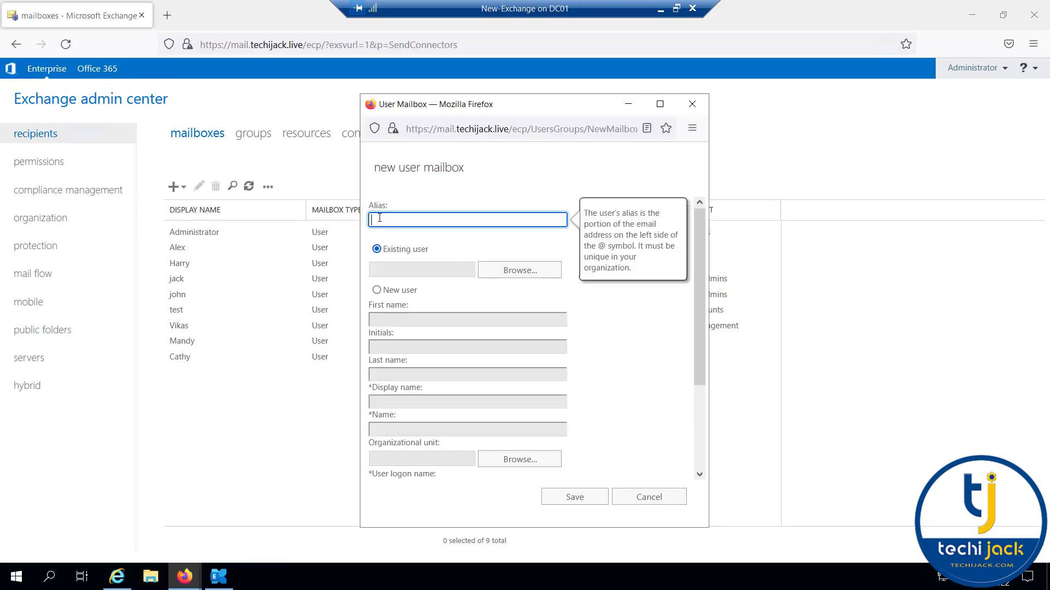
left_click(377, 290)
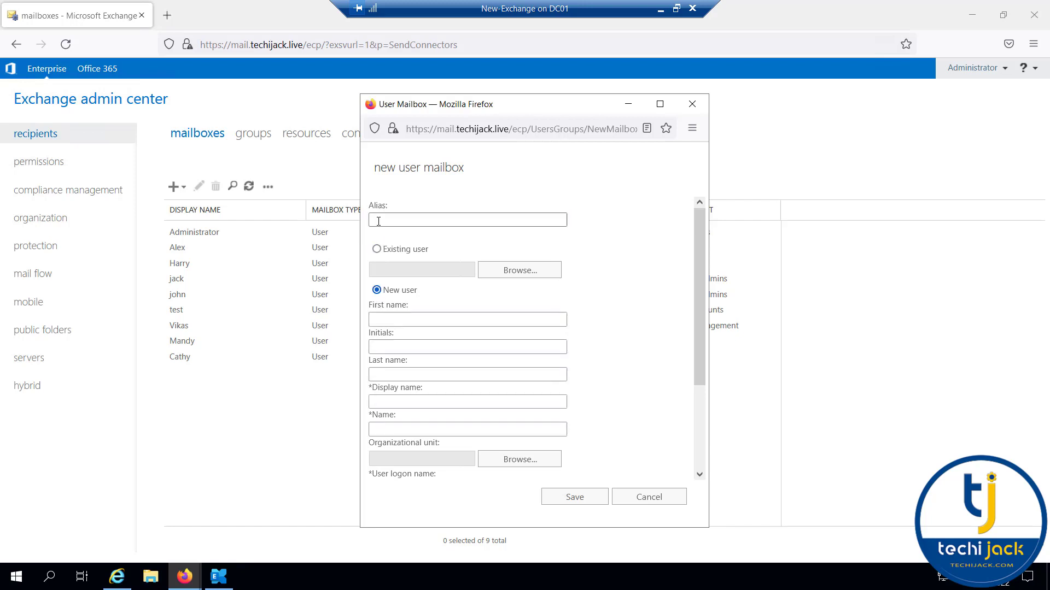
left_click(410, 220)
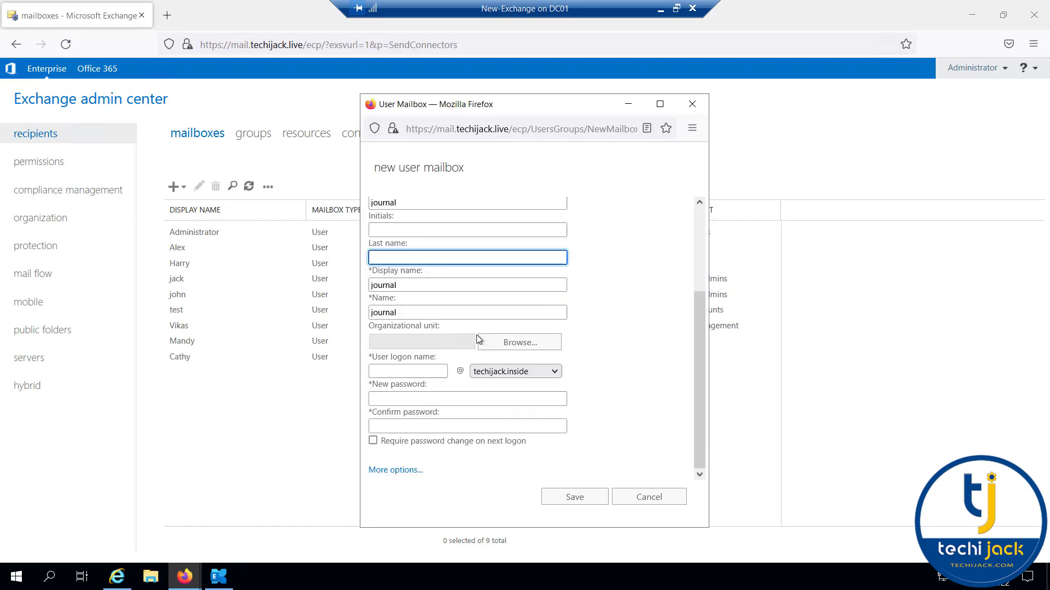
left_click(504, 343)
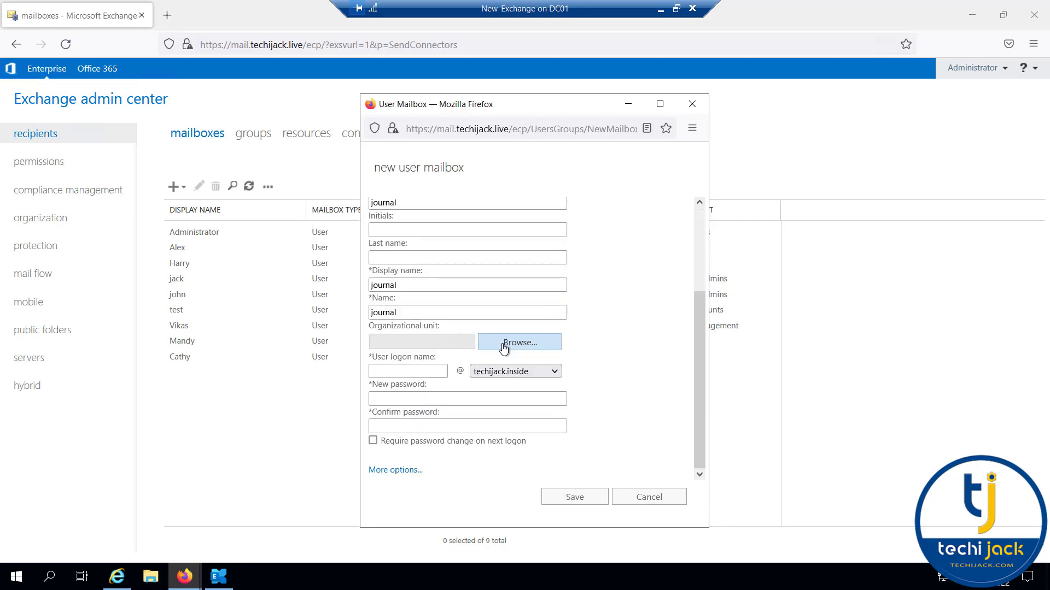
double_click(477, 294)
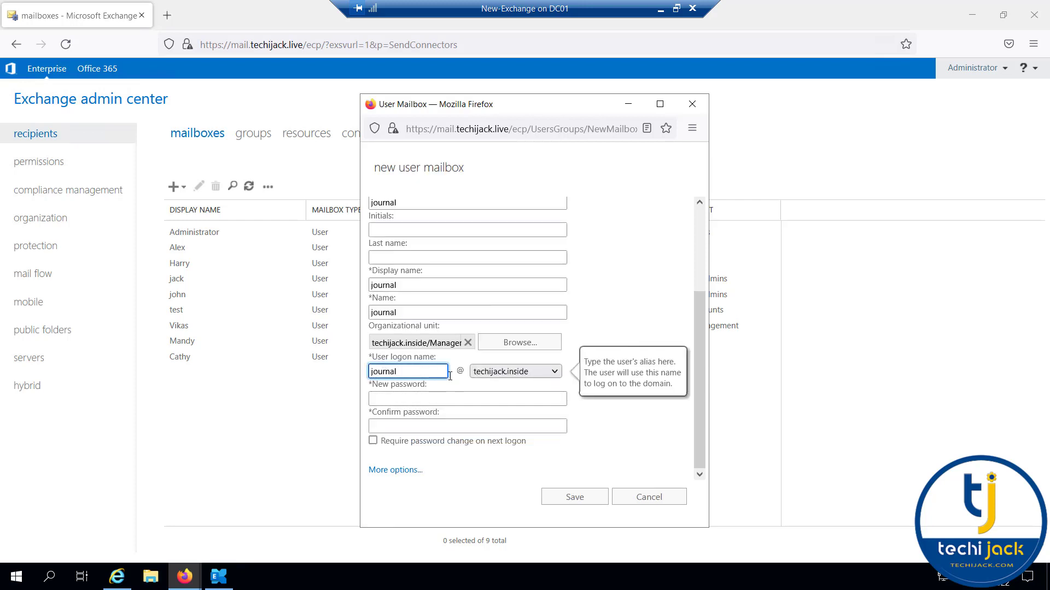
left_click(402, 398)
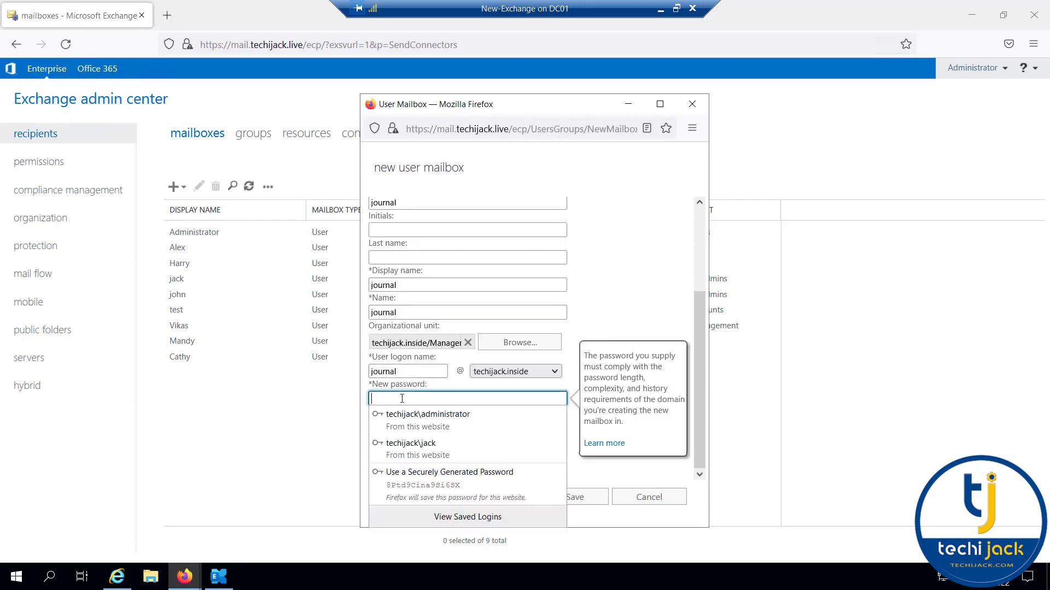
type("Passwo")
left_click(573, 498)
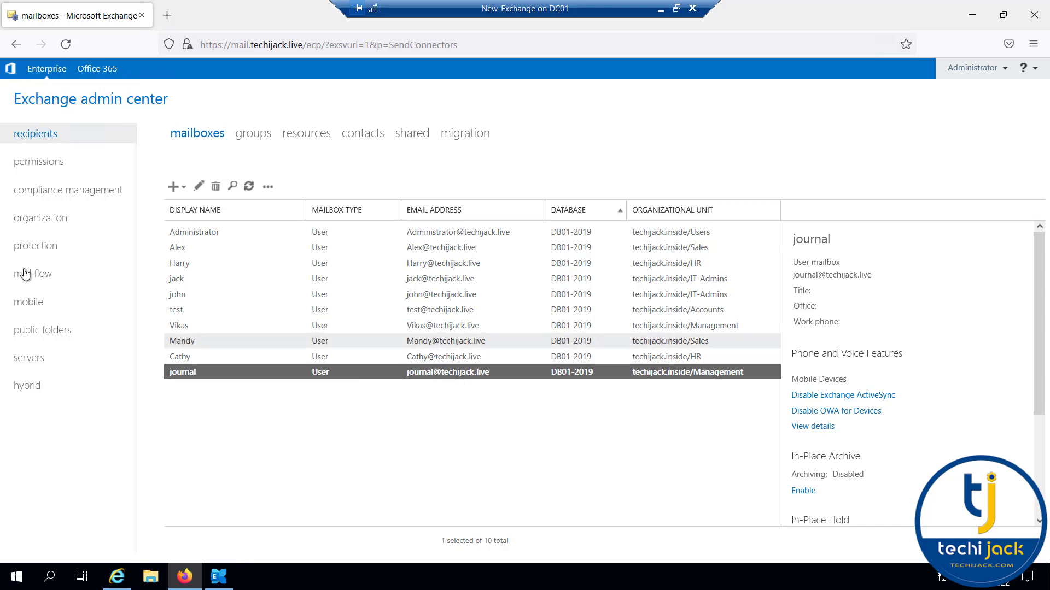
Start a journal rule named Journal that sends reports to the journal mailbox address.
left_click(49, 191)
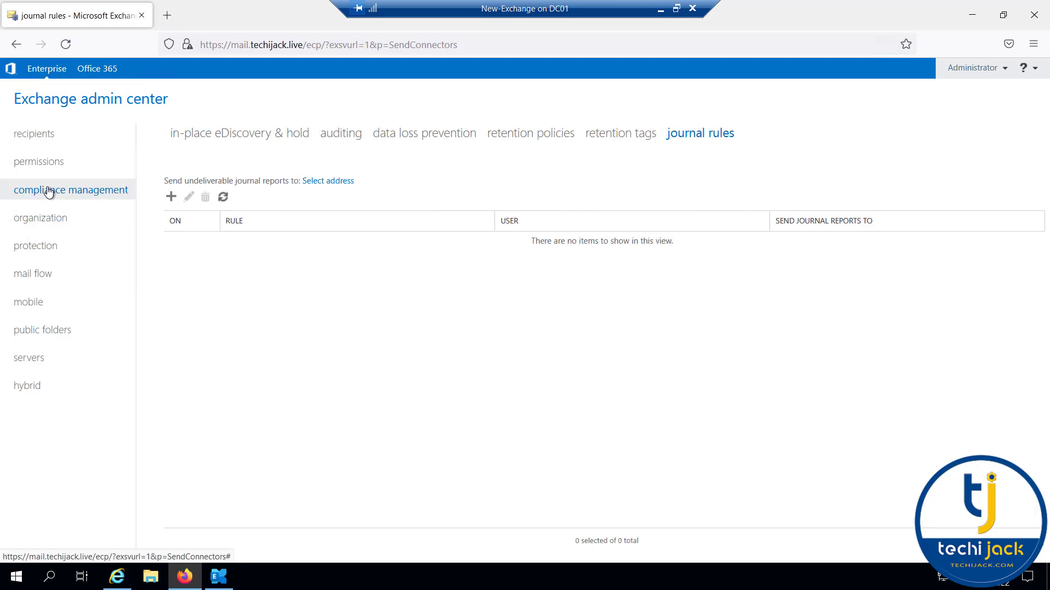
left_click(170, 198)
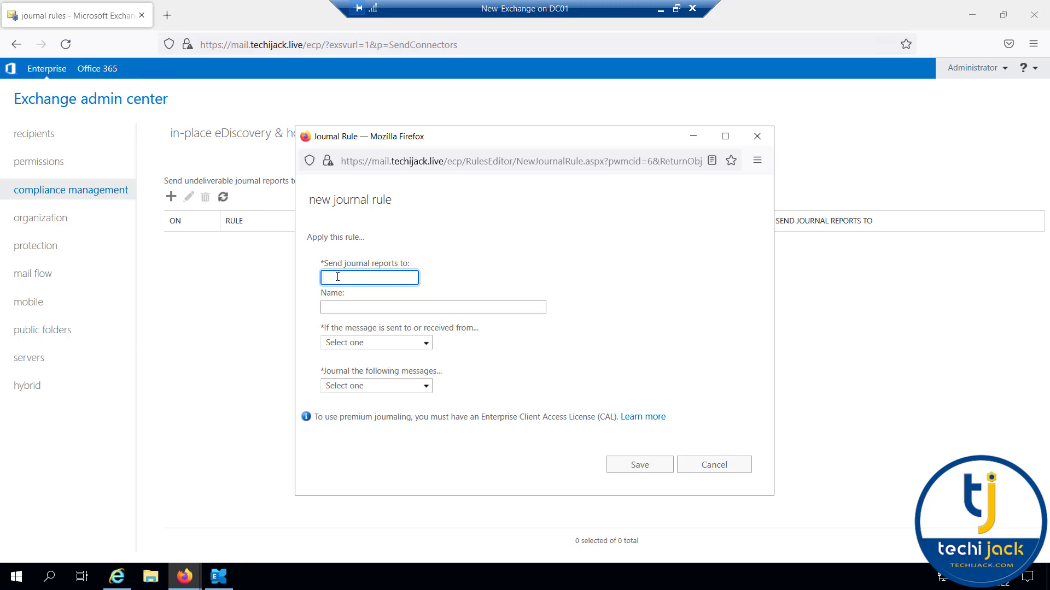
left_click(343, 309)
type("Journa")
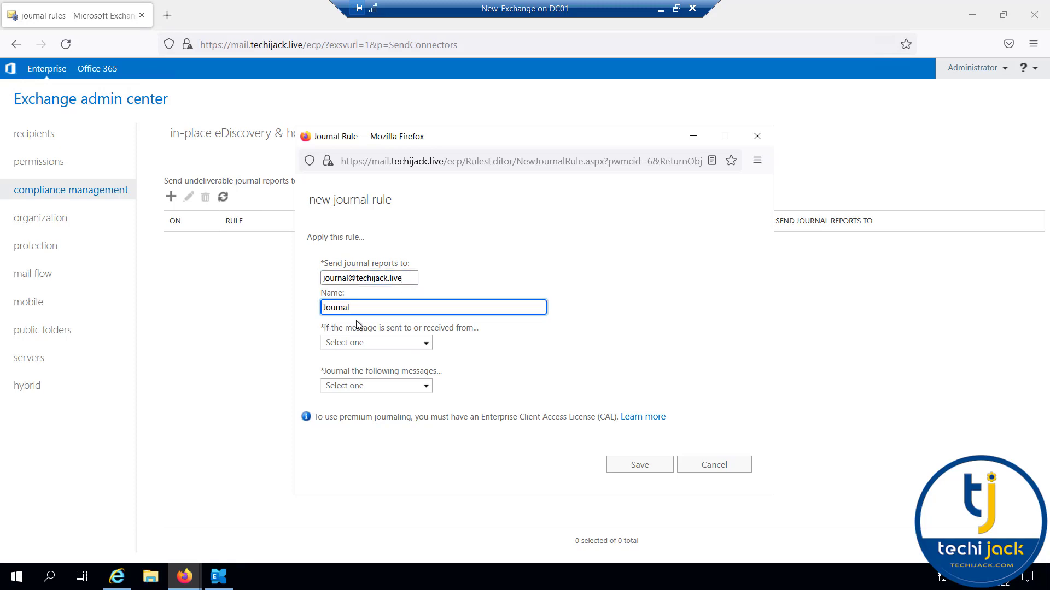
Limit the rule to one specific user, journal all messages, and save it.
left_click(394, 343)
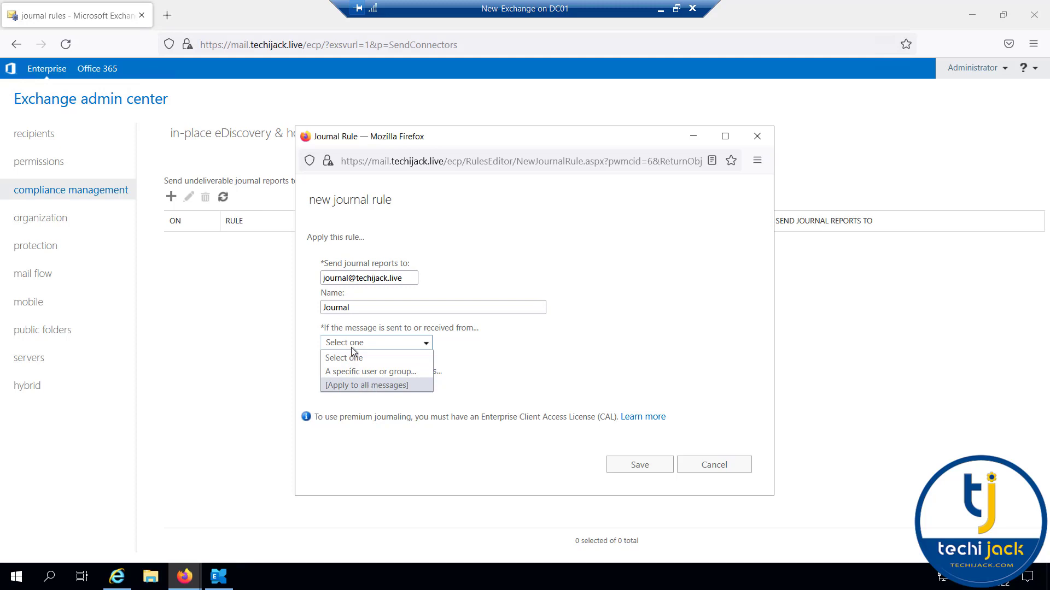
left_click(337, 371)
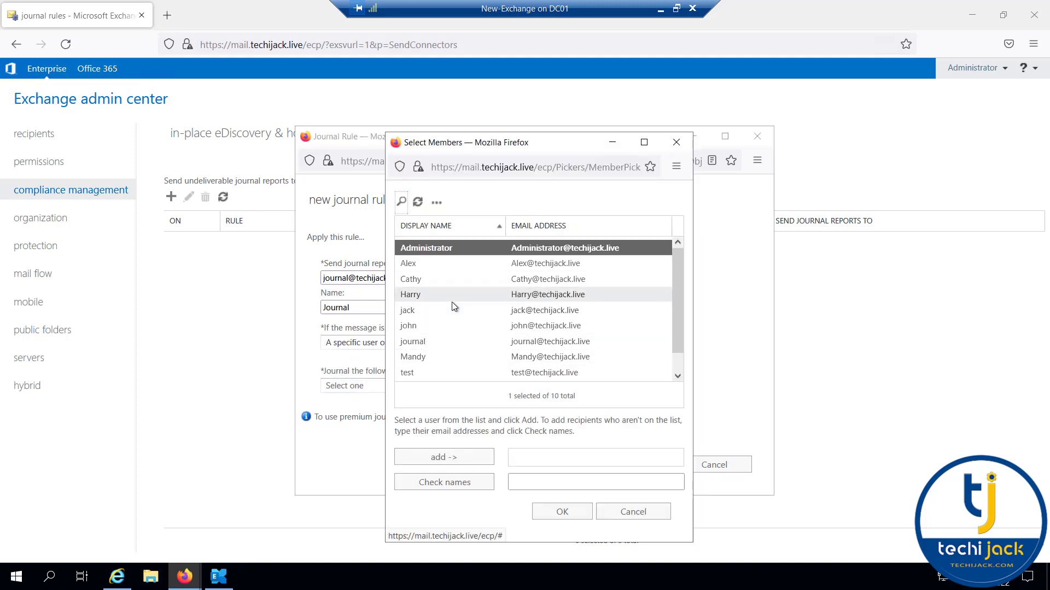
left_click(411, 265)
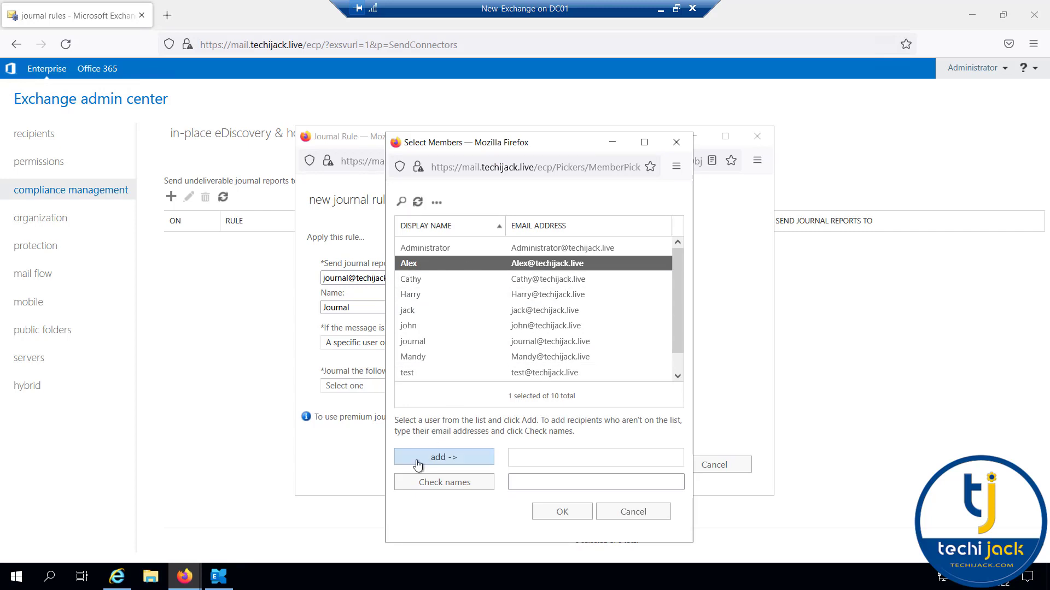
left_click(433, 458)
left_click(559, 512)
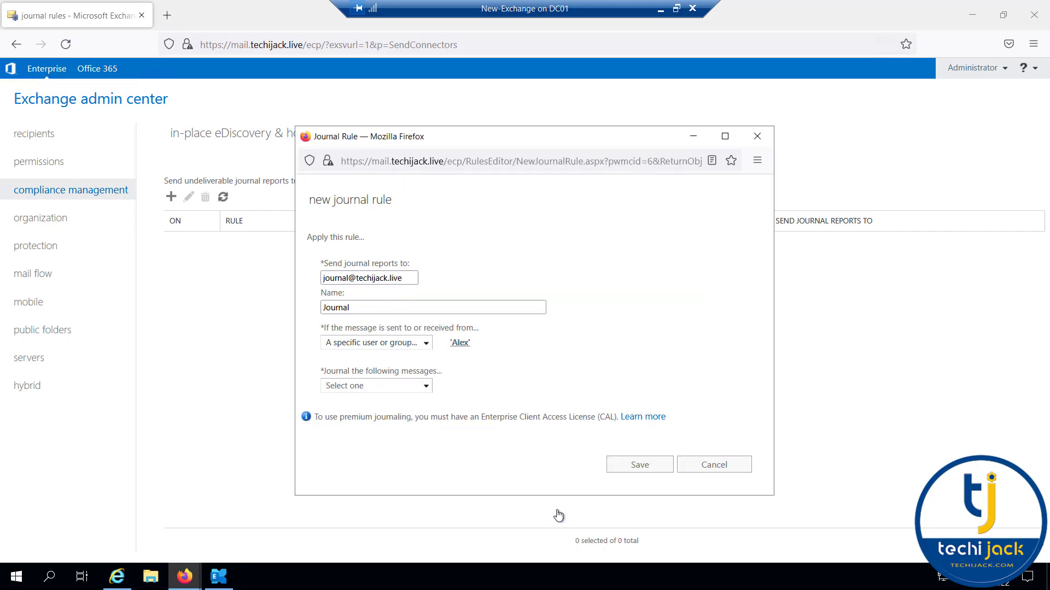
left_click(426, 386)
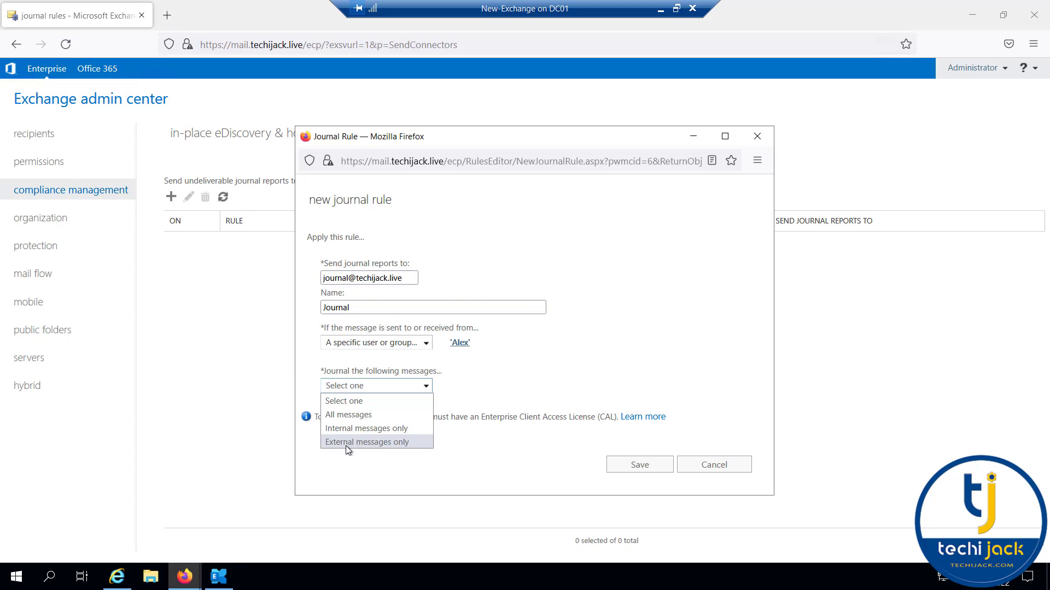
left_click(347, 418)
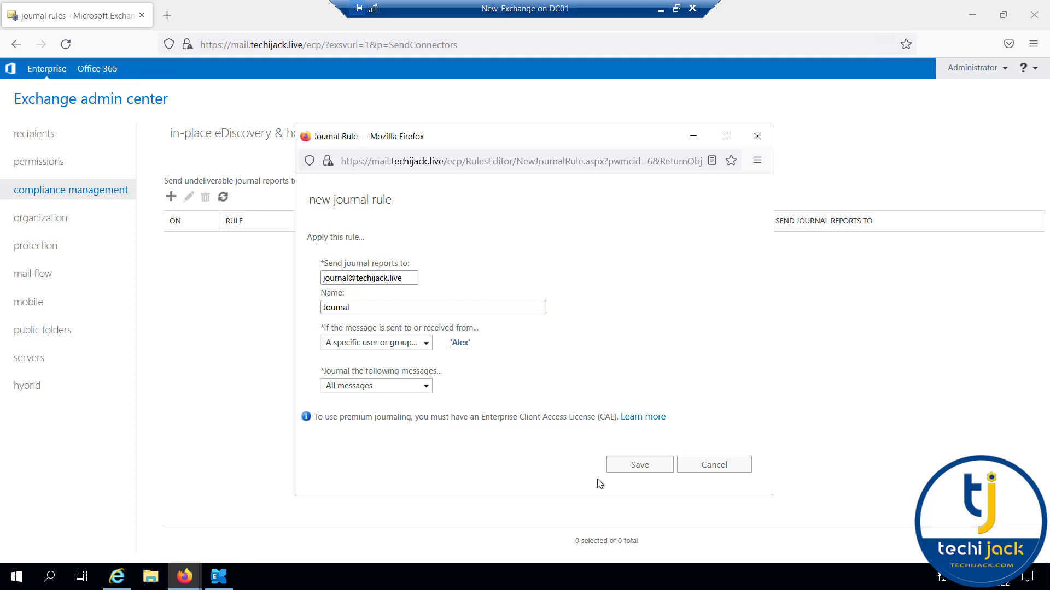
left_click(630, 466)
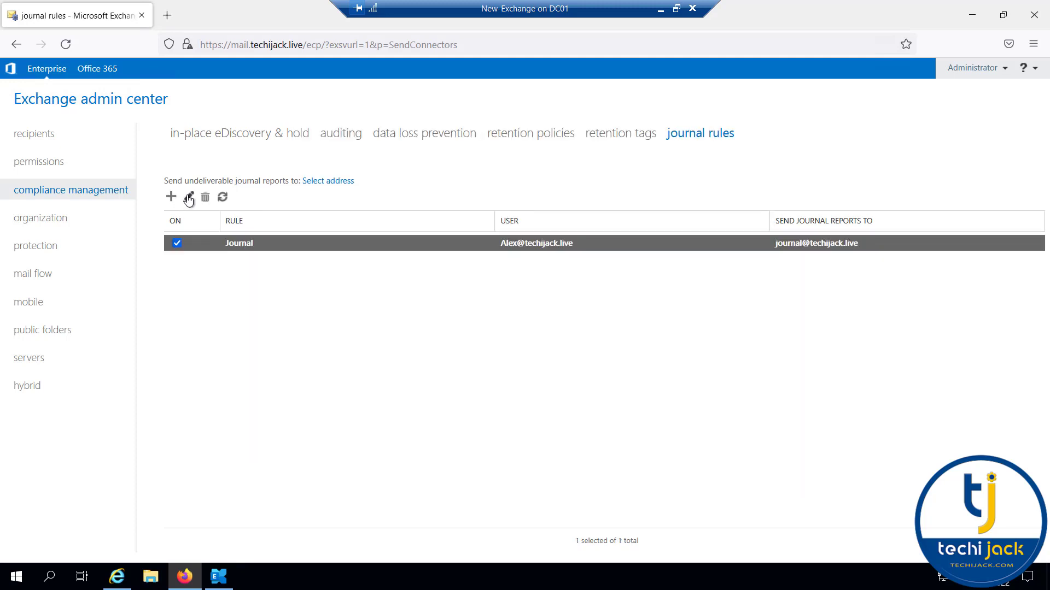
Rename the existing Journal rule to identify its journaled user and save it.
left_click(188, 197)
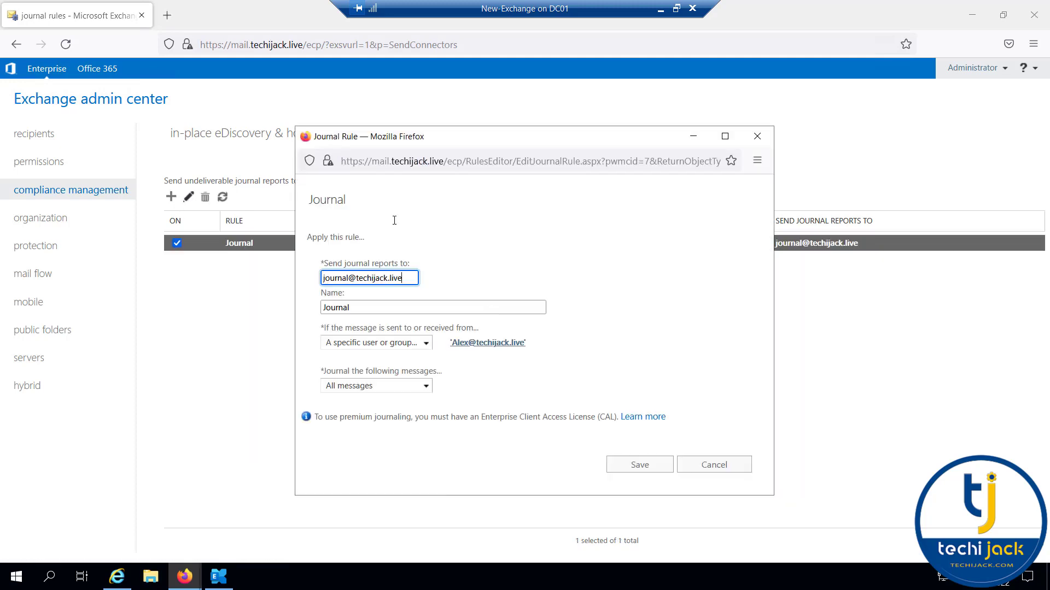
left_click(374, 307)
type("or alex")
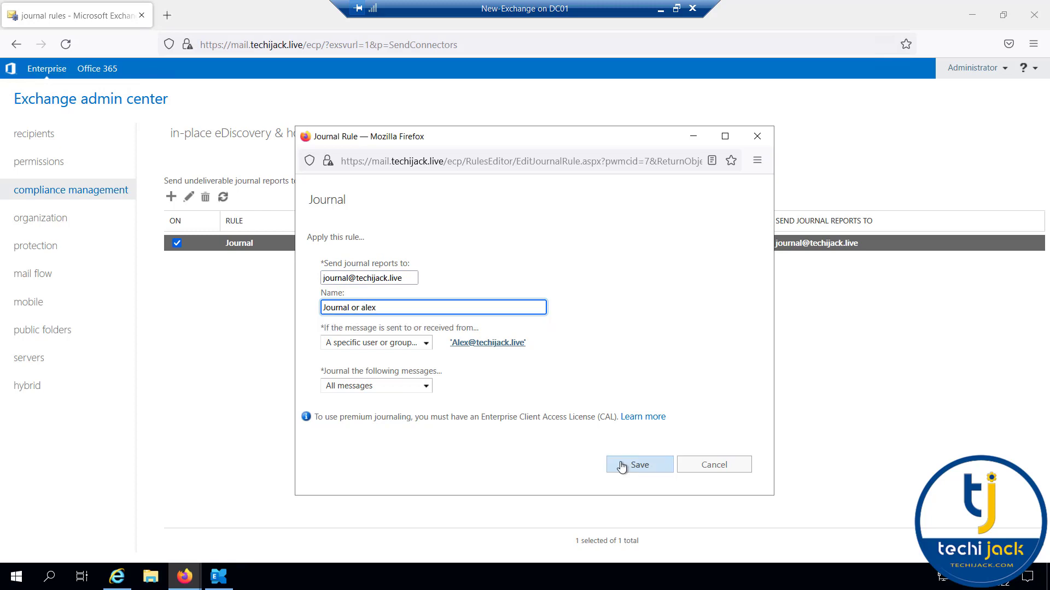
left_click(622, 466)
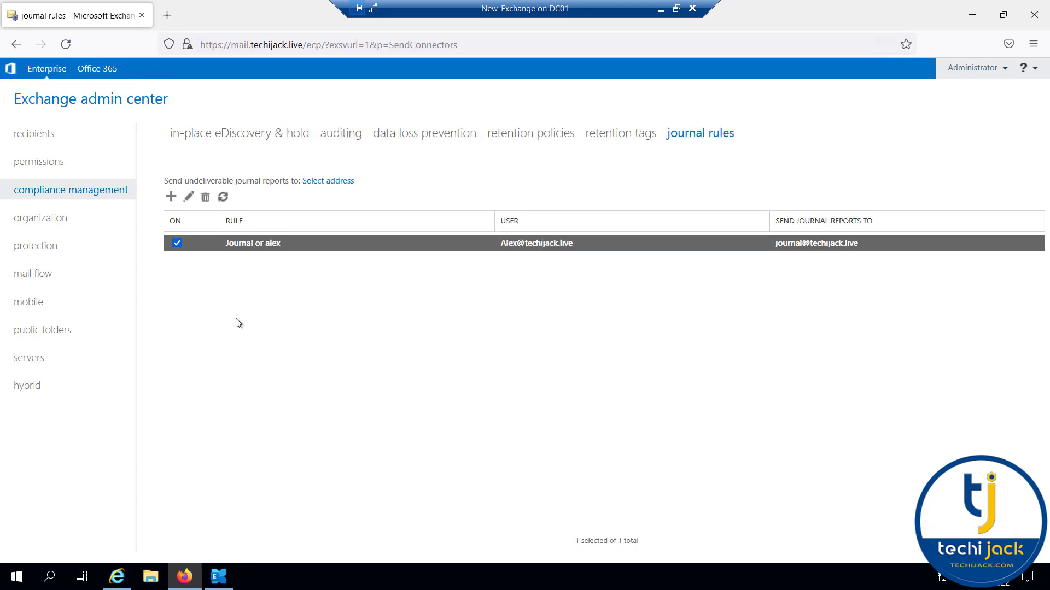
Create a rule journaling all of a second user's messages to the journal mailbox.
left_click(171, 198)
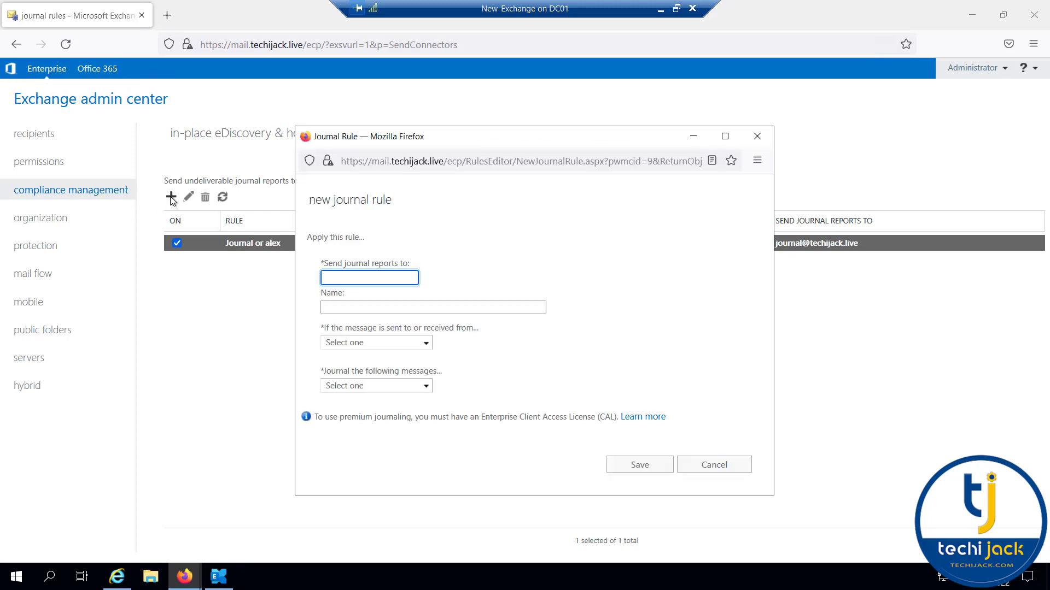
left_click(427, 344)
left_click(392, 370)
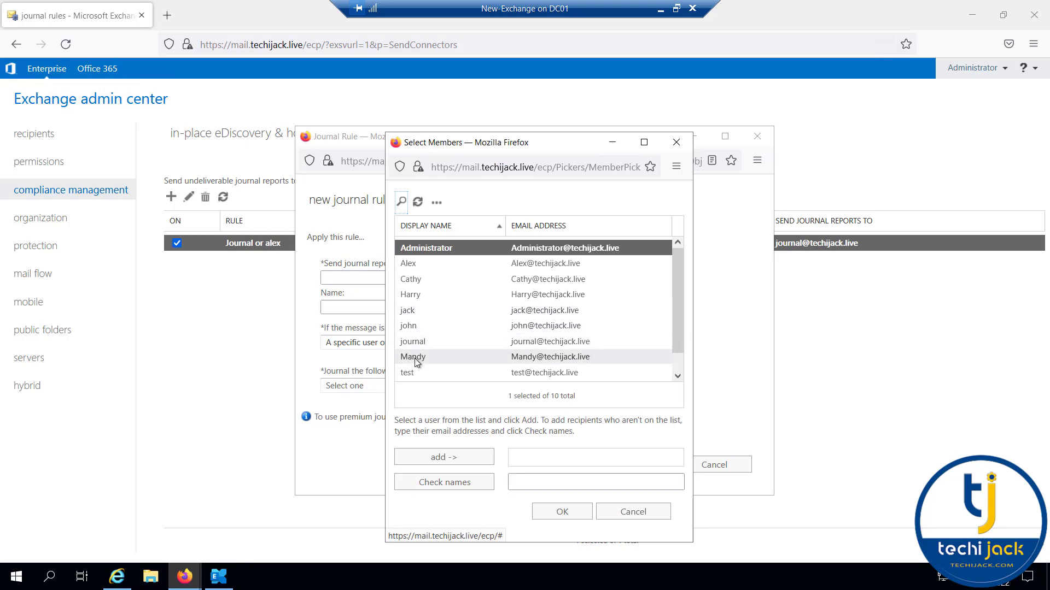
left_click(414, 359)
double_click(414, 358)
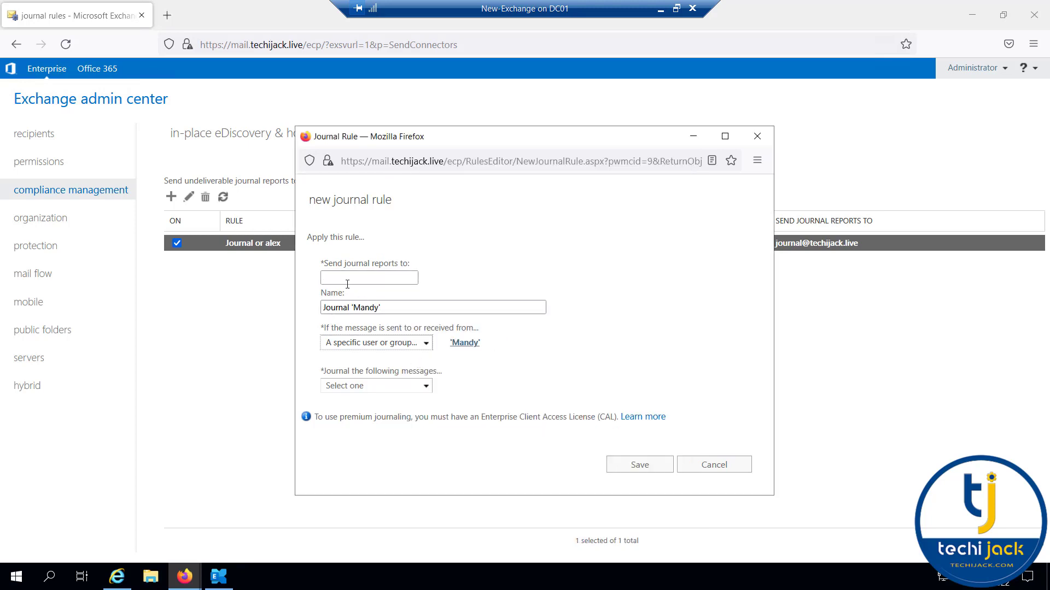
left_click(342, 277)
type("jo")
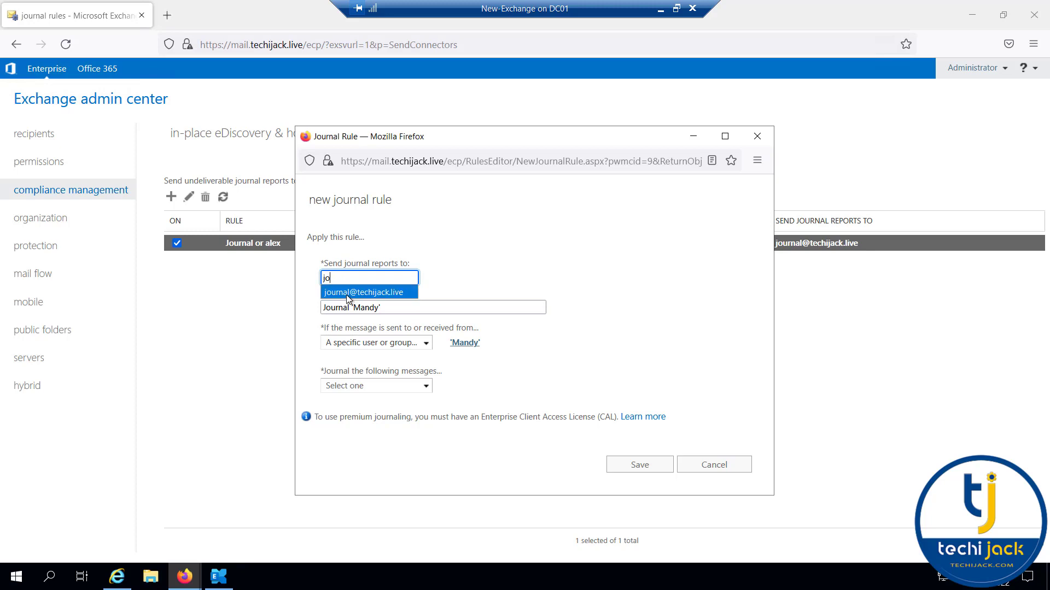
left_click(348, 294)
left_click(403, 385)
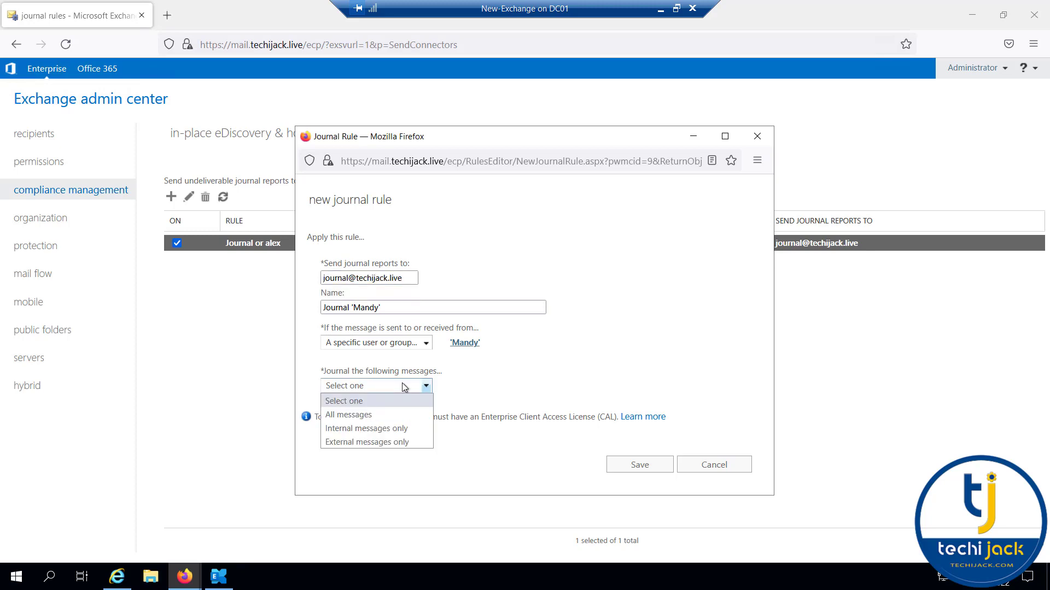
left_click(376, 416)
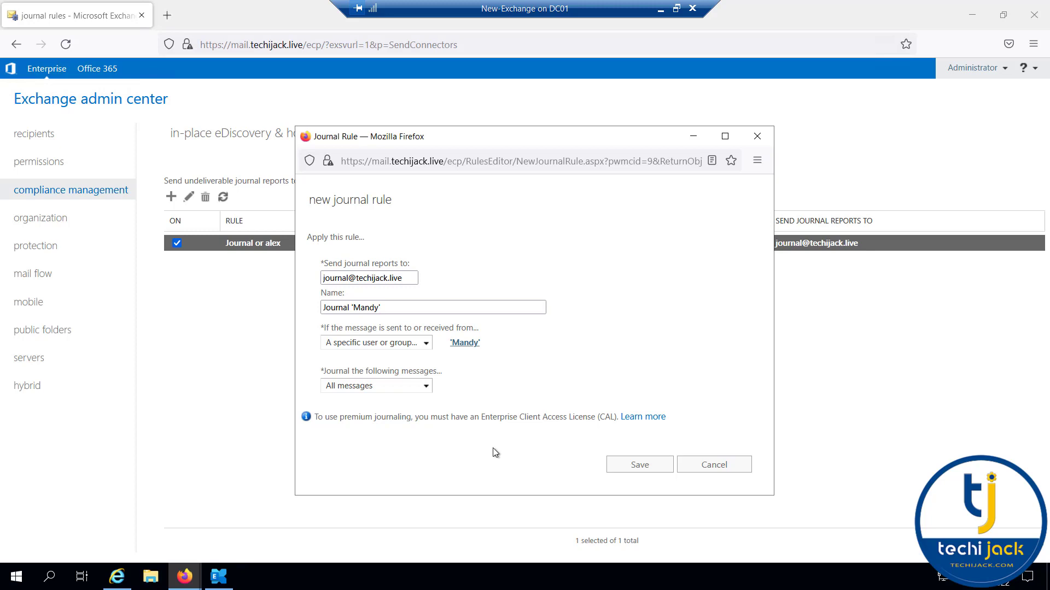
left_click(637, 466)
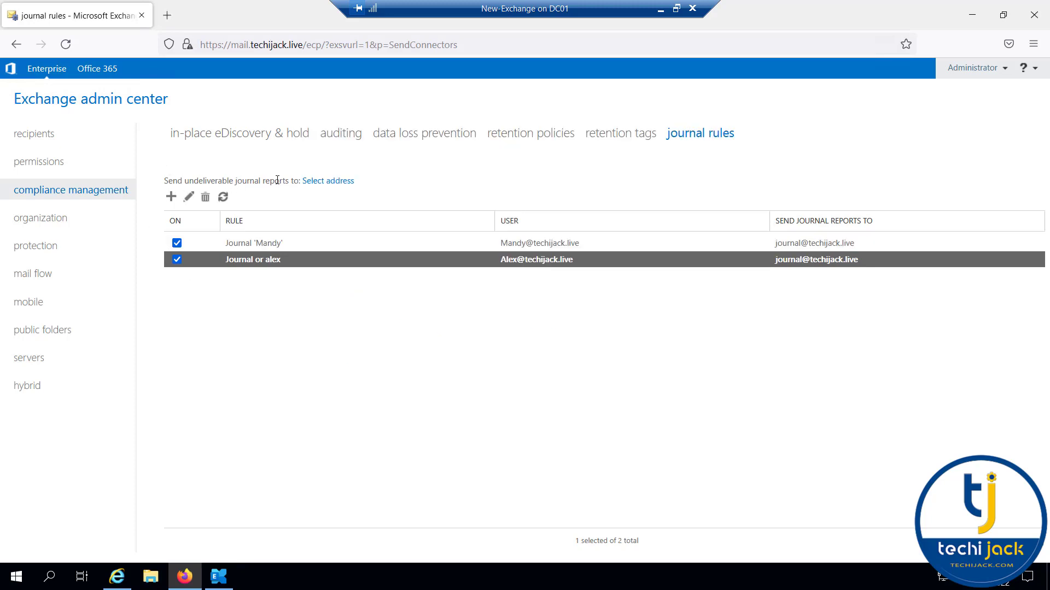
Send undeliverable journal reports to the Administrator mailbox, accept both warnings, and switch to Outlook.
left_click(247, 349)
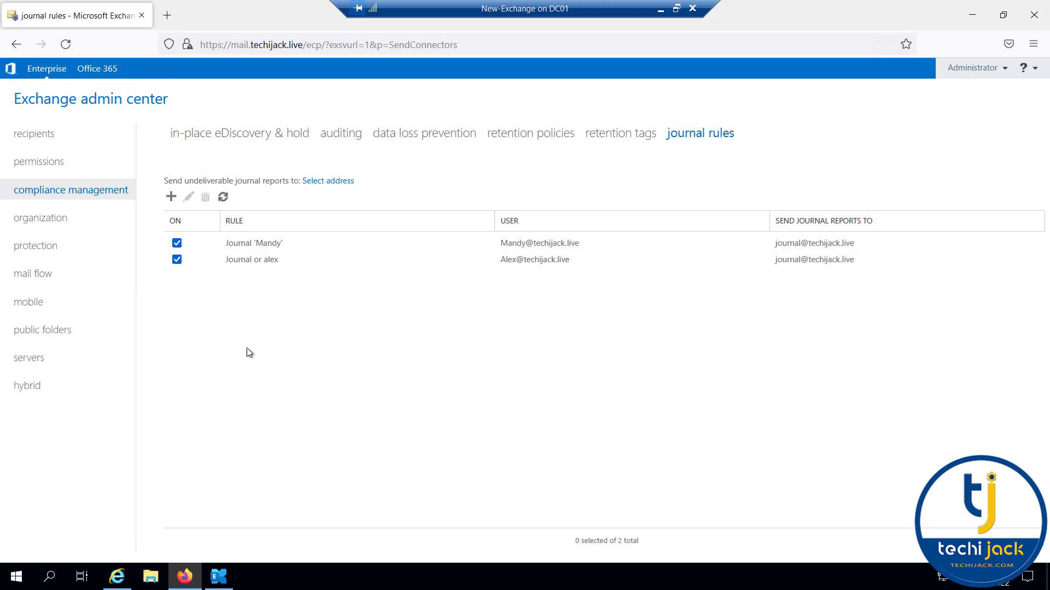
left_click(324, 182)
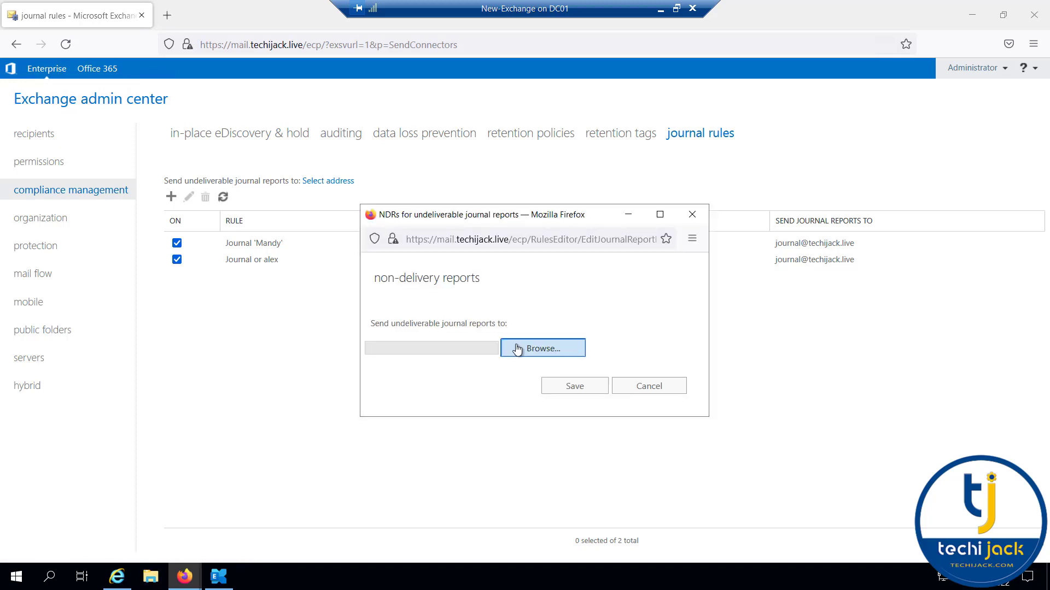
left_click(518, 350)
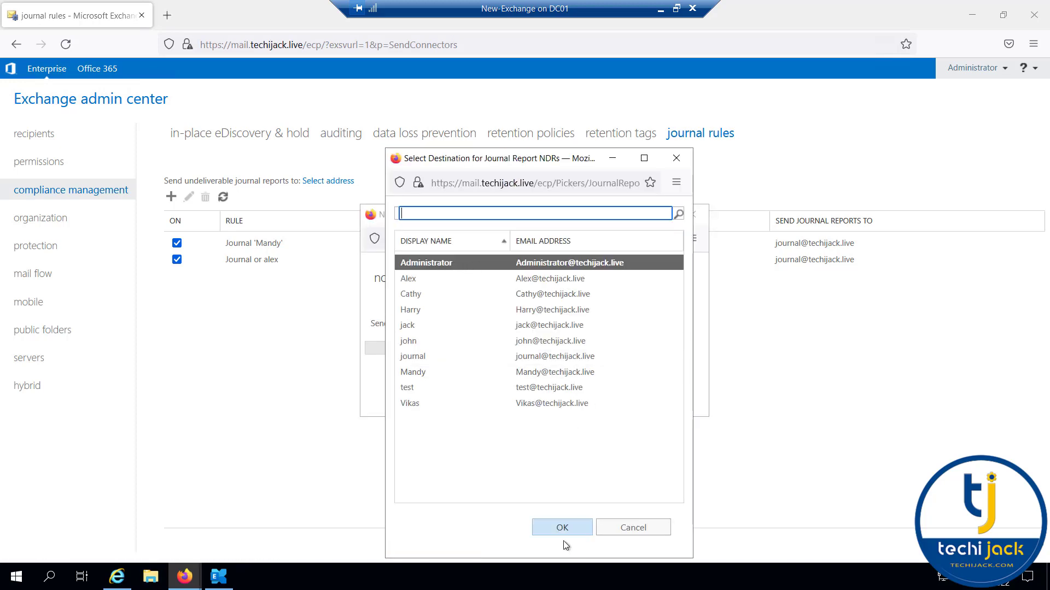
left_click(563, 528)
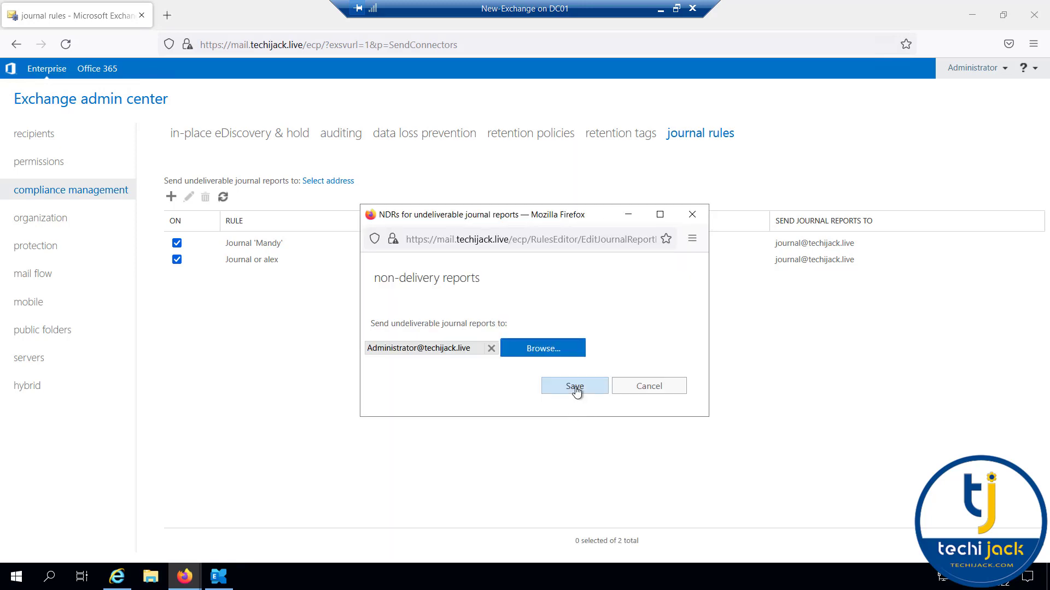
left_click(576, 388)
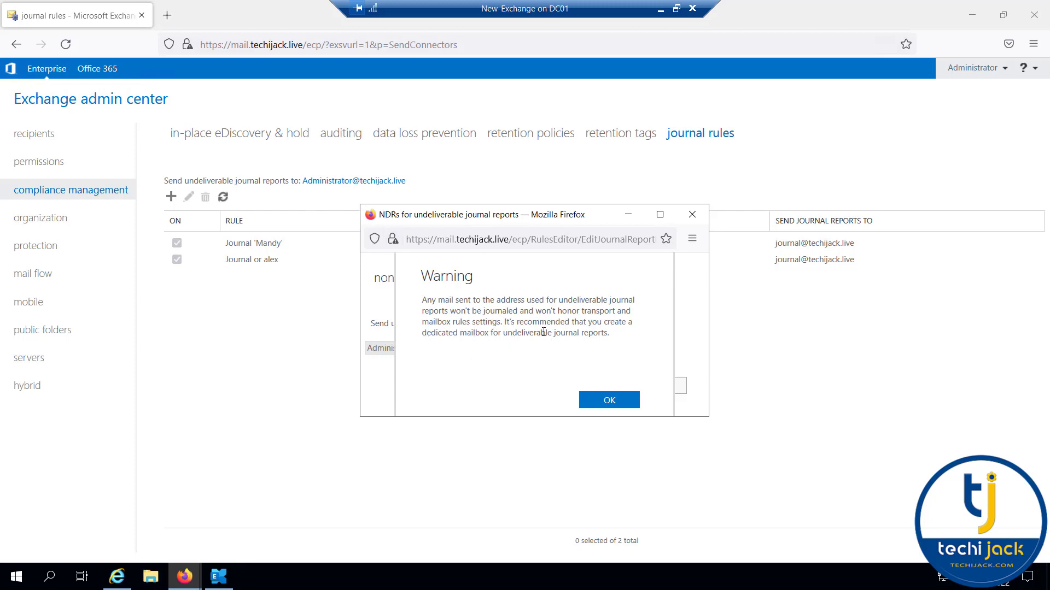
left_click(606, 401)
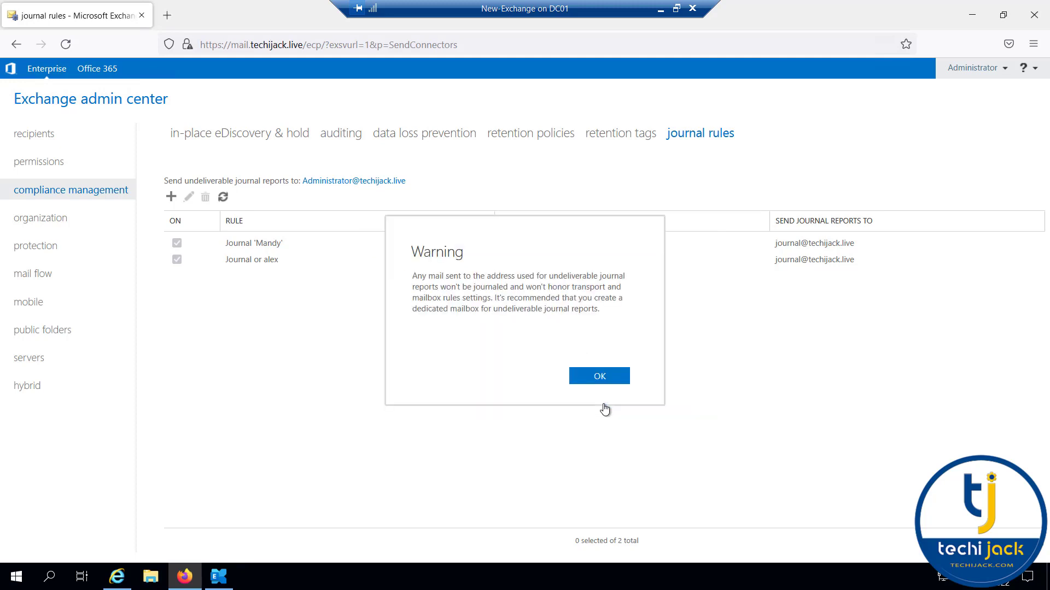
left_click(601, 379)
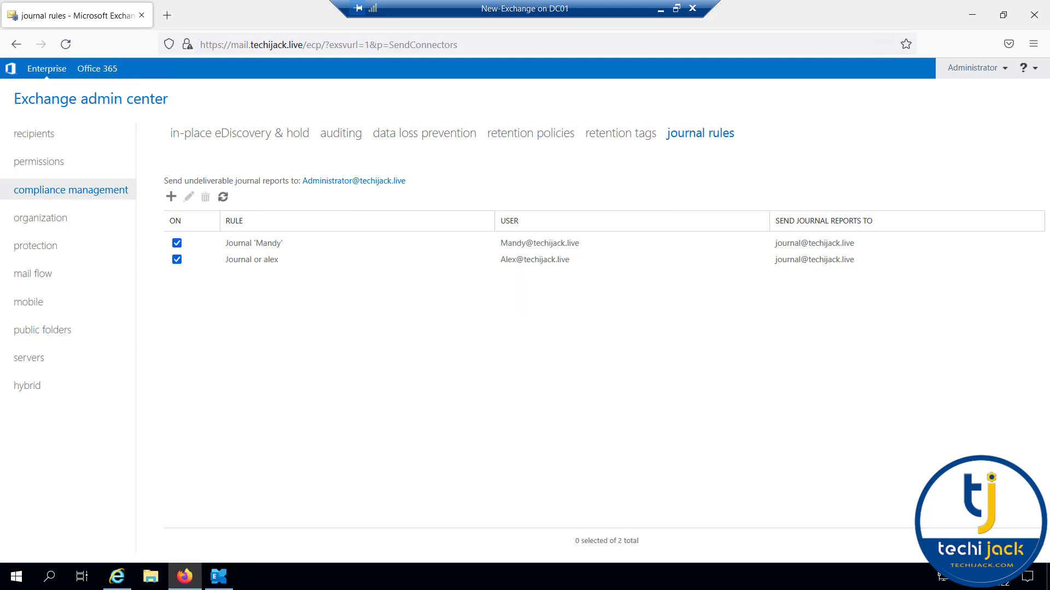
left_click(121, 580)
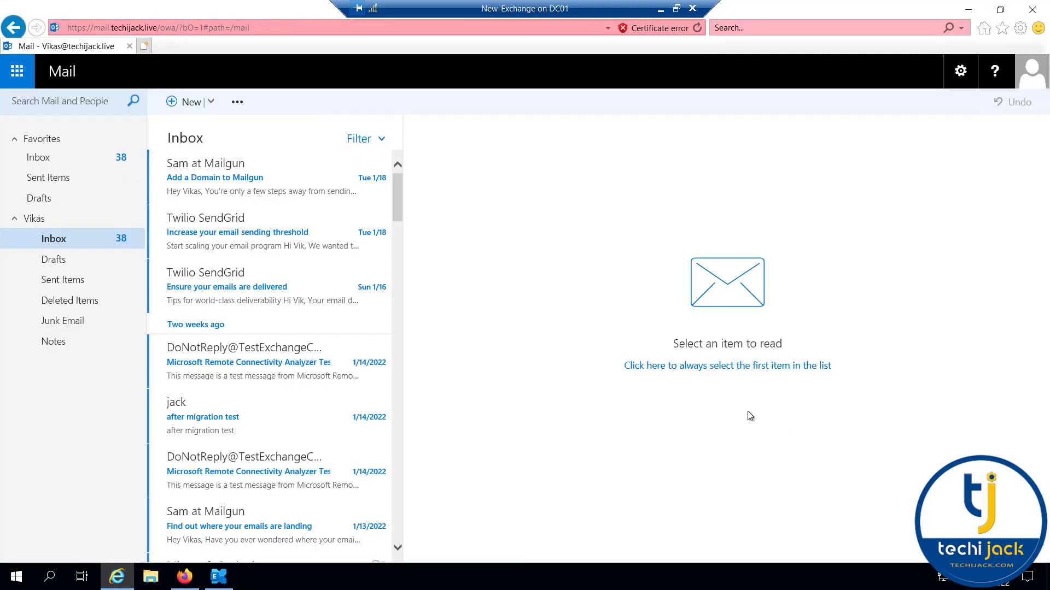
Email the journaled user with subject 'checking journal rule' and the same text as body.
left_click(36, 220)
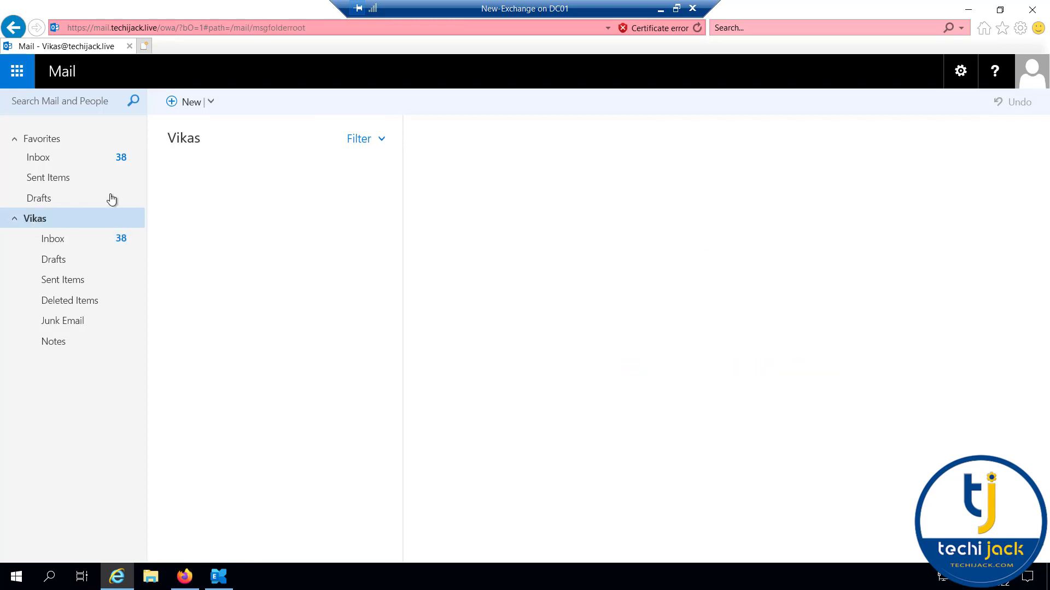
left_click(189, 103)
type("Alex")
left_click(495, 216)
type("c")
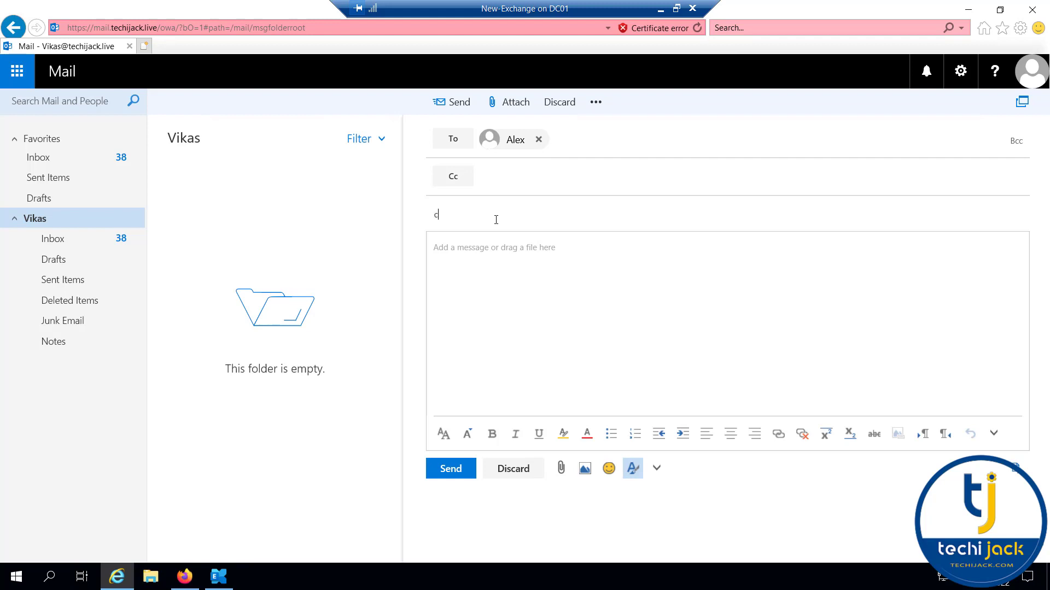
type("hecking journal rule")
key("Tab")
type("checking journal rule")
left_click(461, 471)
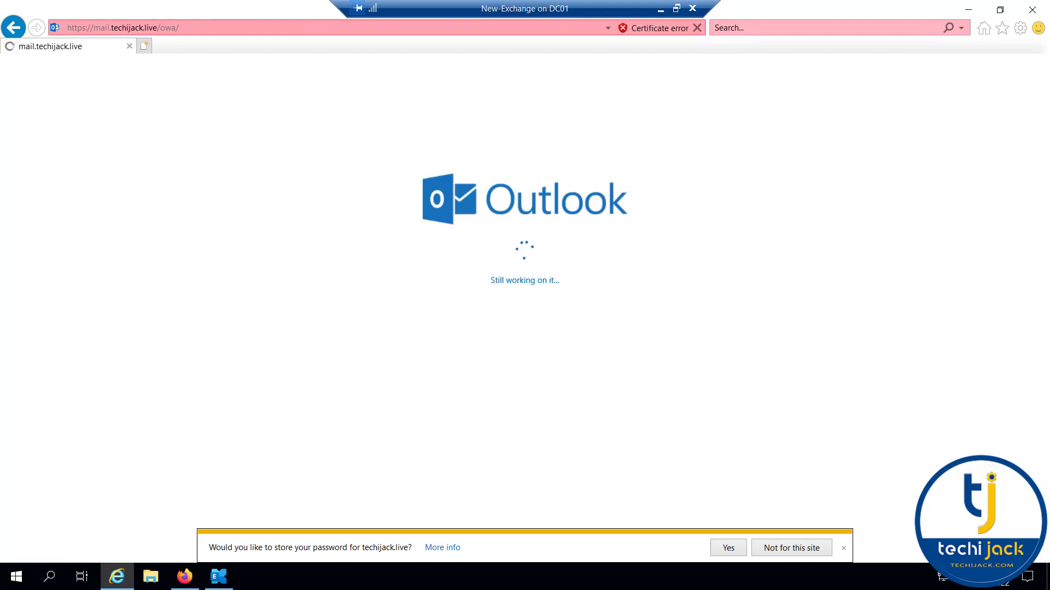
Check the test message in the recipient's inbox, then sign out.
left_click(172, 176)
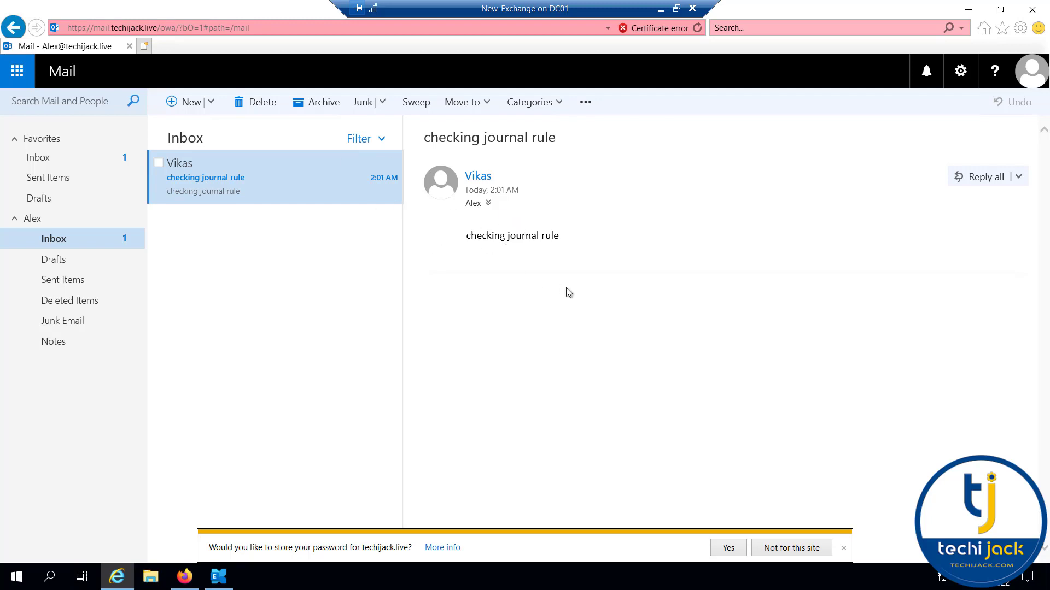
left_click(1031, 70)
left_click(873, 214)
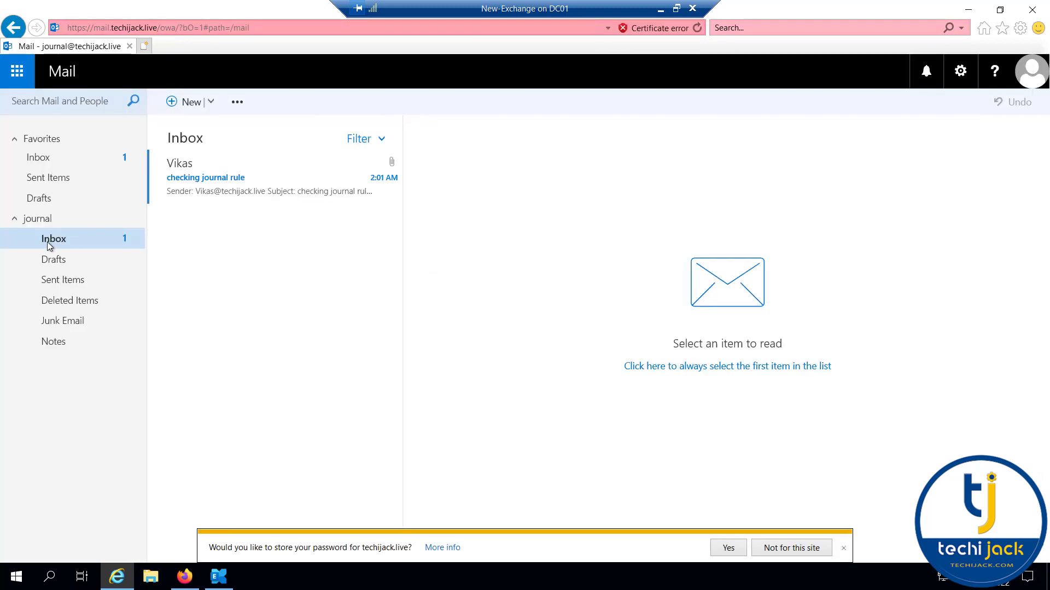
In the journal mailbox inbox, open the journal report and inspect its attached original message.
left_click(38, 218)
left_click(36, 159)
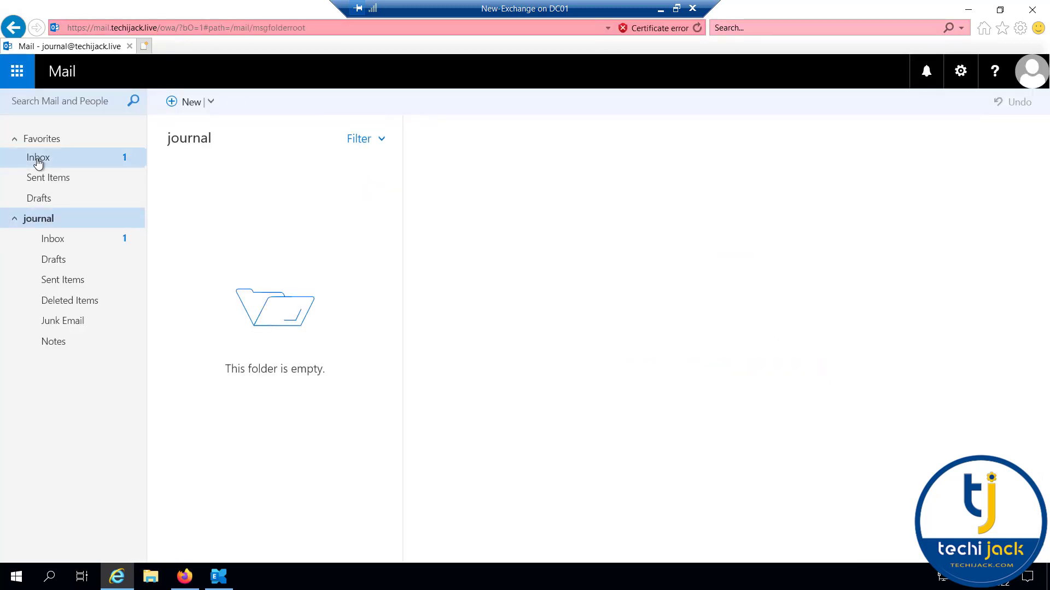
left_click(241, 199)
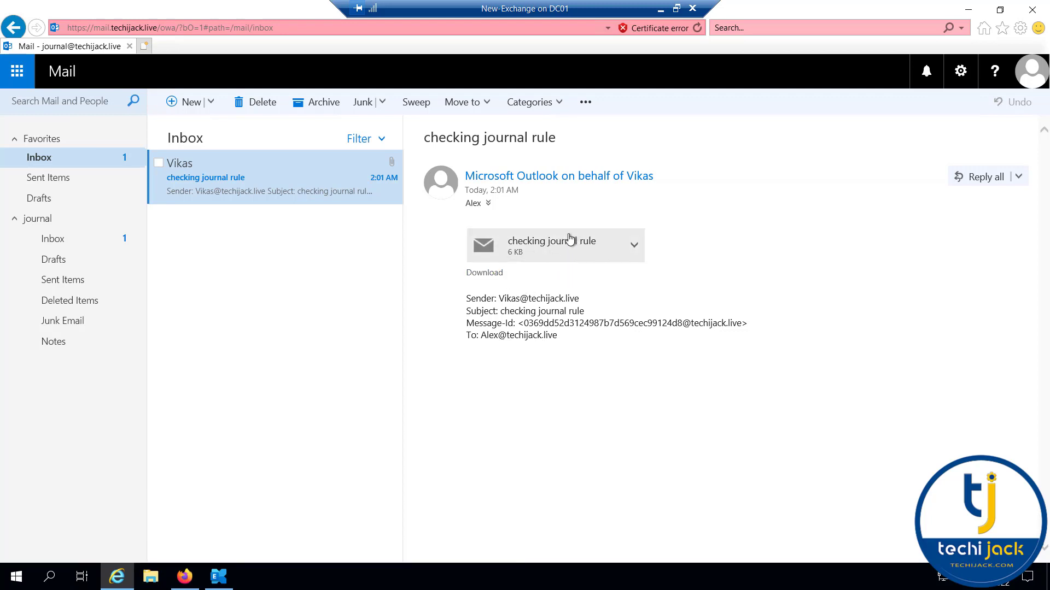
left_click(560, 251)
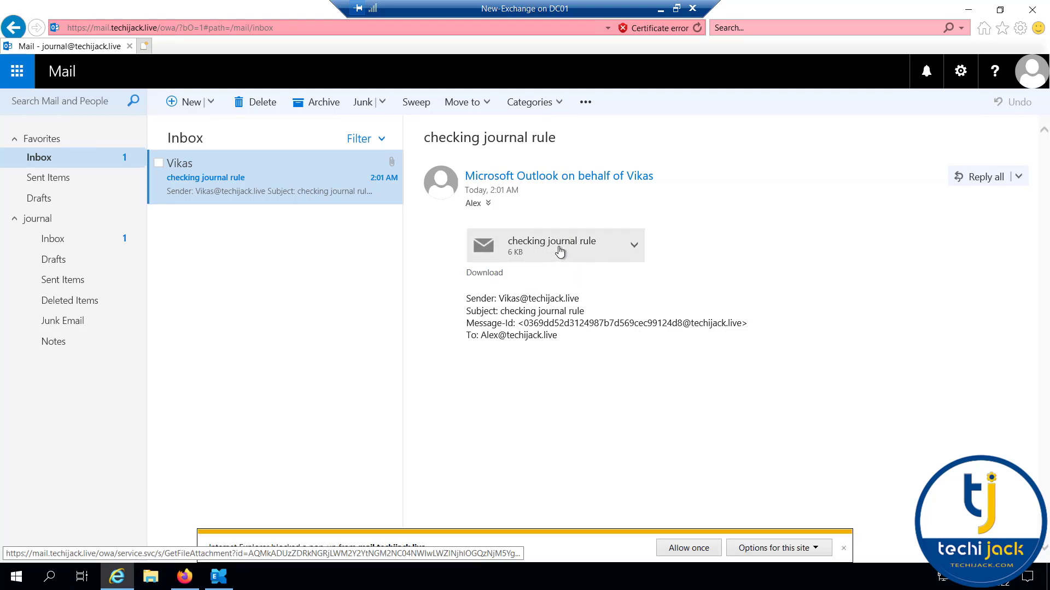
left_click(688, 548)
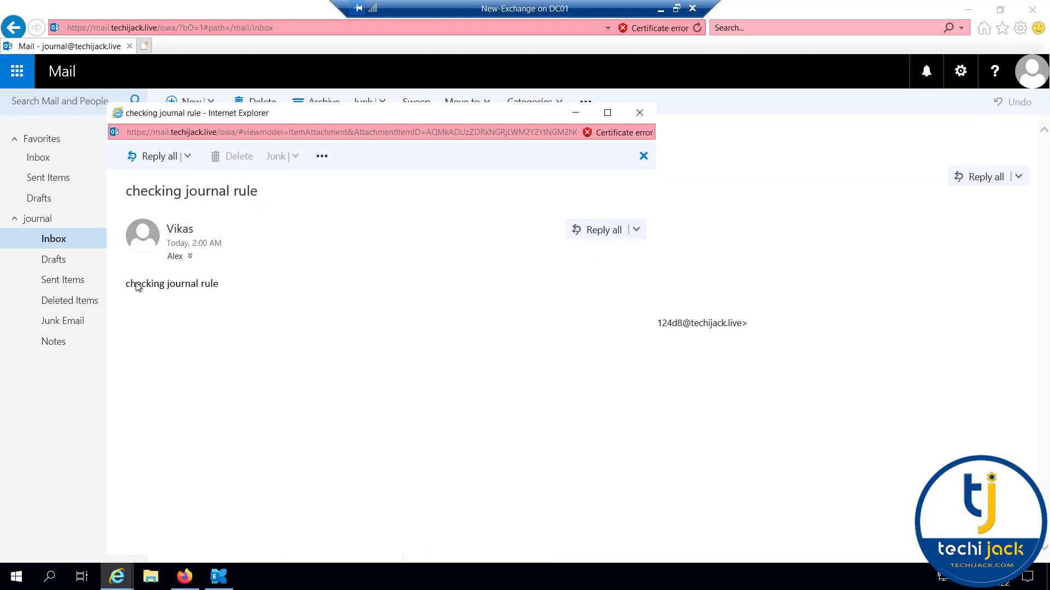
left_click_drag(137, 287, 219, 283)
left_click(223, 282)
left_click(639, 113)
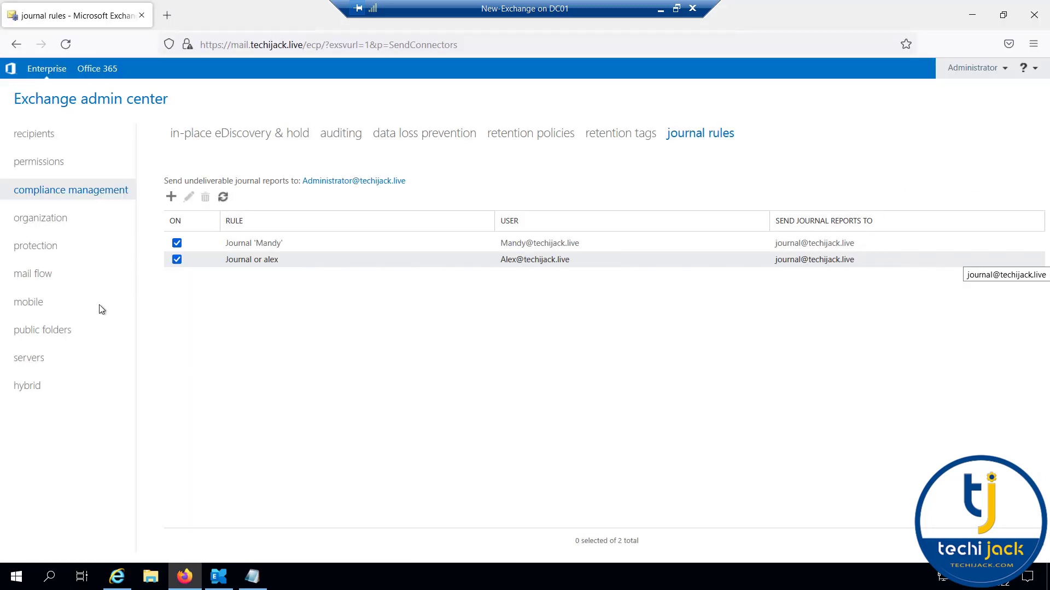
Create mail flow rule 'Disclaimer For Techijack' for all messages with the append-disclaimer action.
left_click(32, 273)
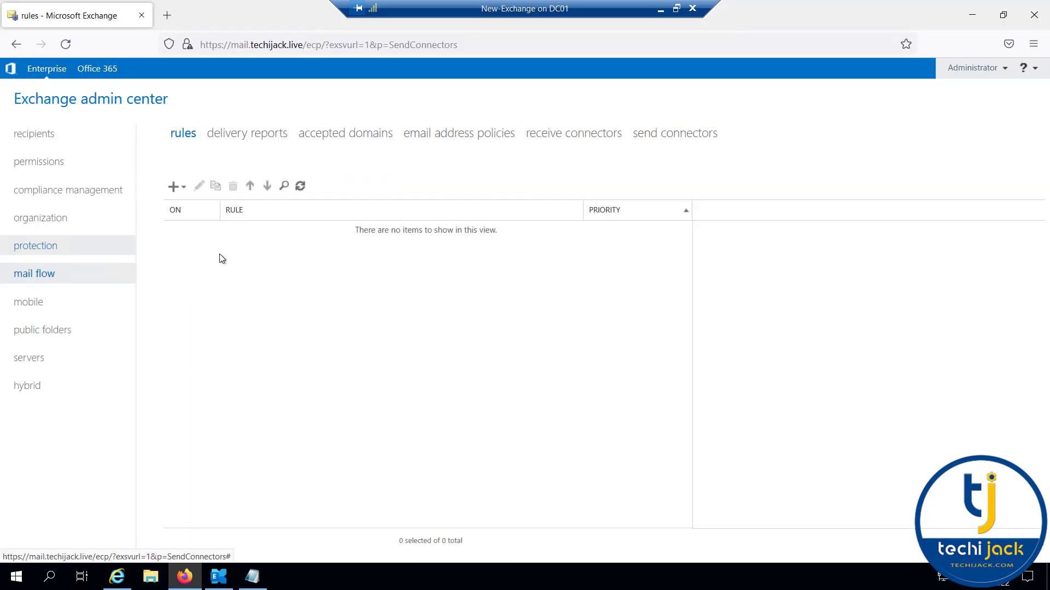
left_click(184, 190)
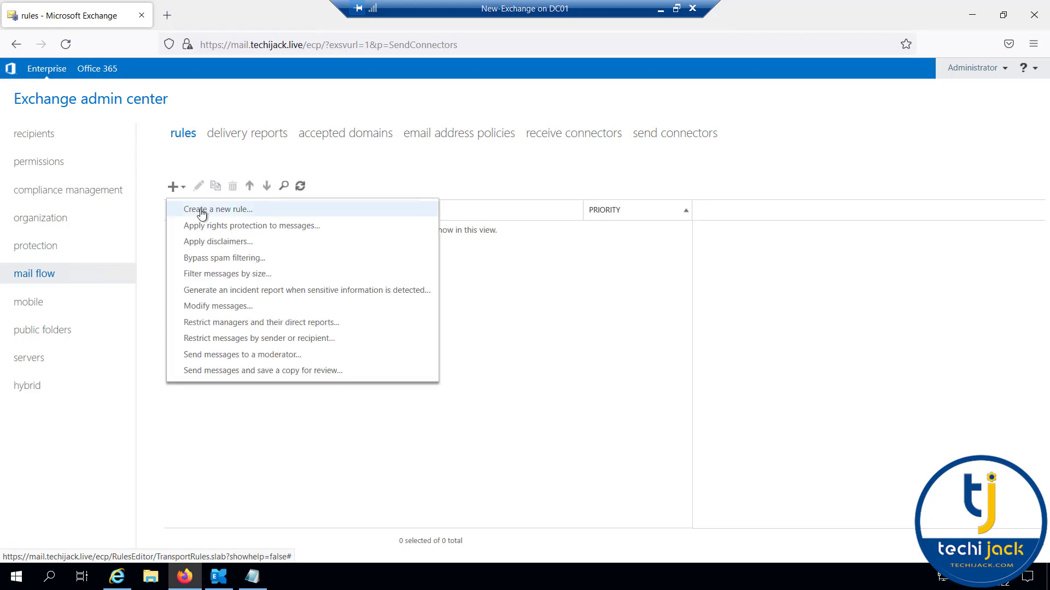
left_click(201, 211)
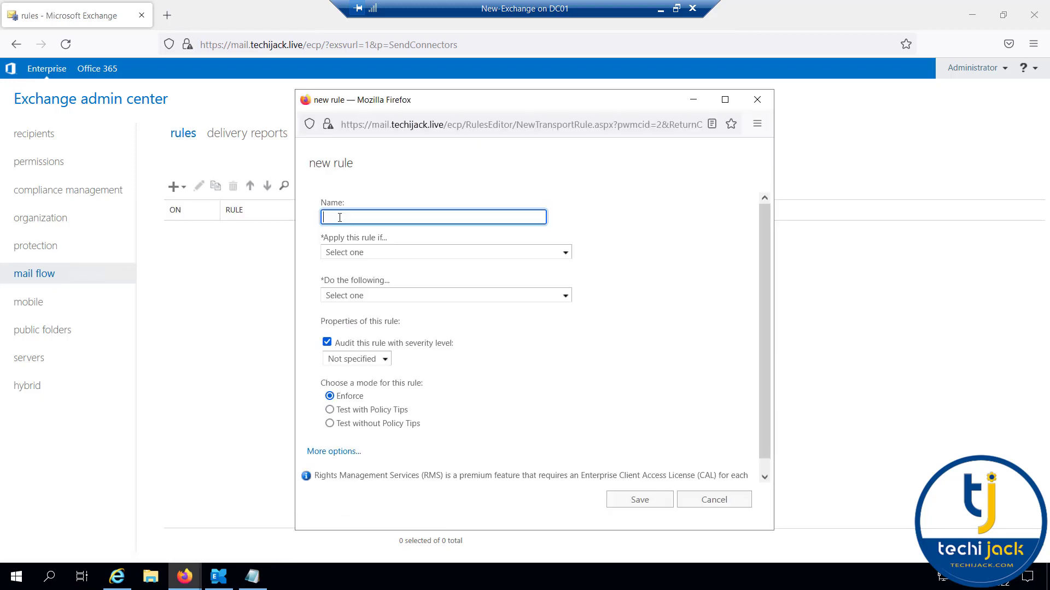
type("Disclaimer For Techijack")
left_click(408, 236)
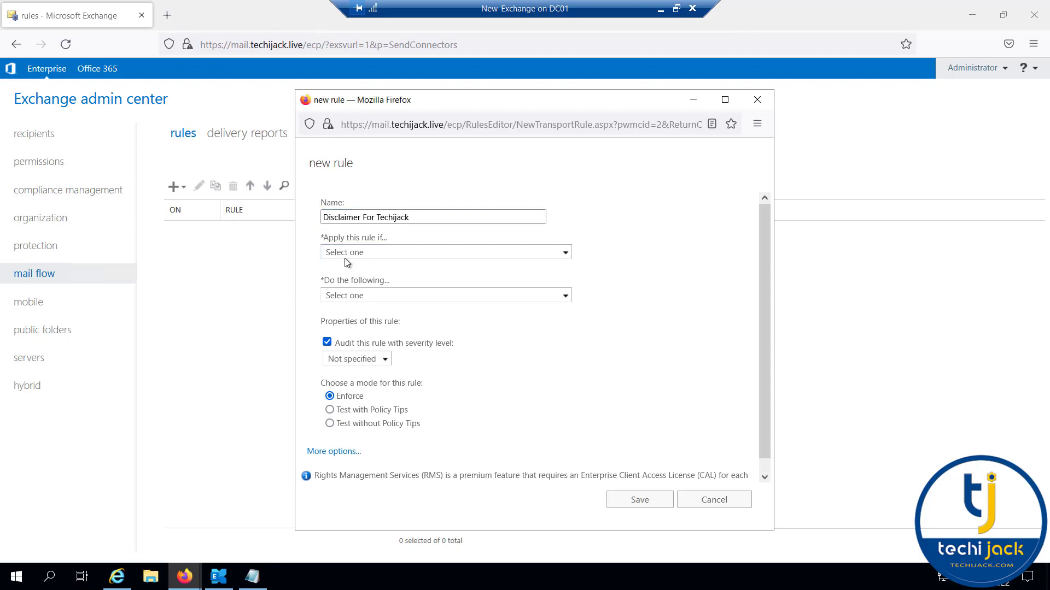
left_click(567, 253)
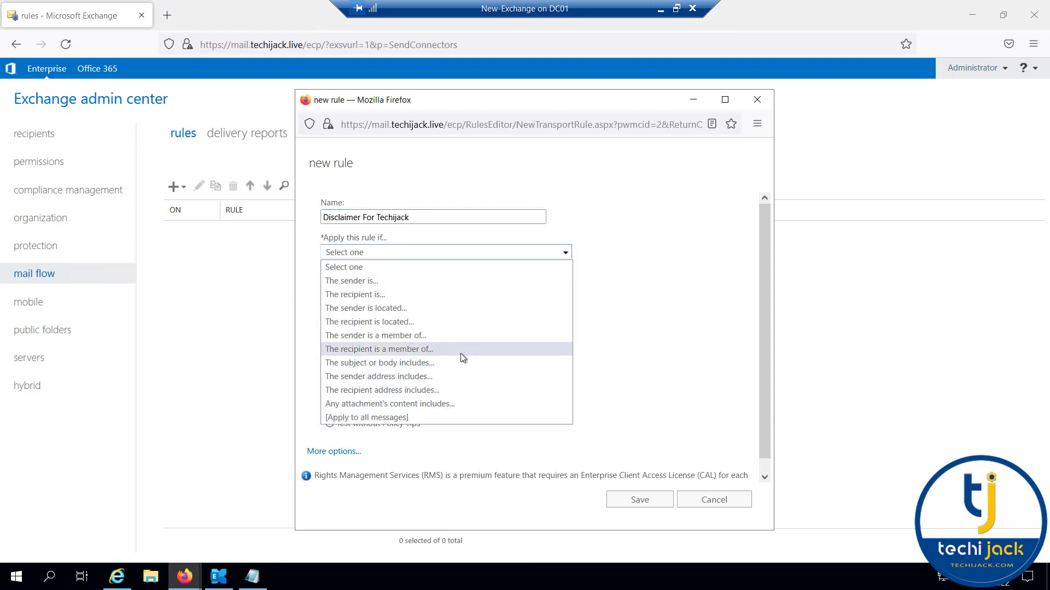
left_click(336, 418)
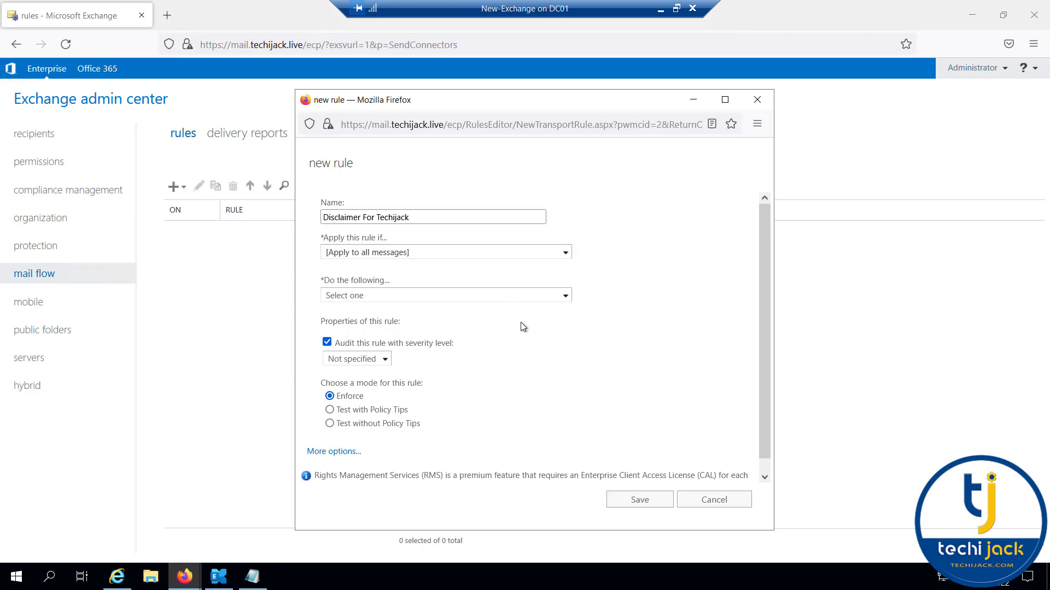
left_click(565, 296)
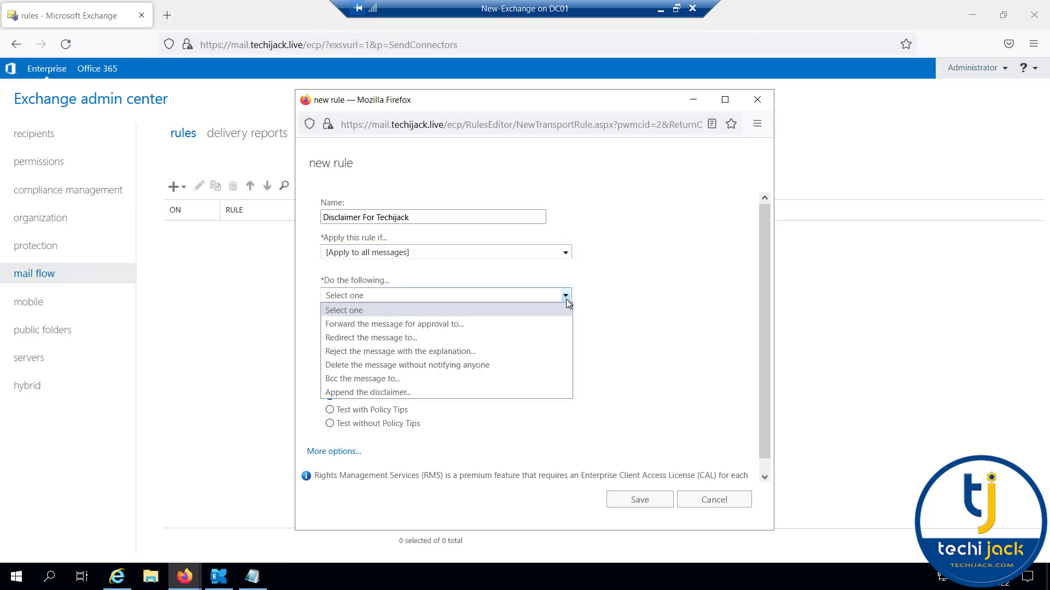
left_click(344, 392)
Paste in the confidentiality disclaimer text and set the fallback action to Wrap.
left_click(612, 295)
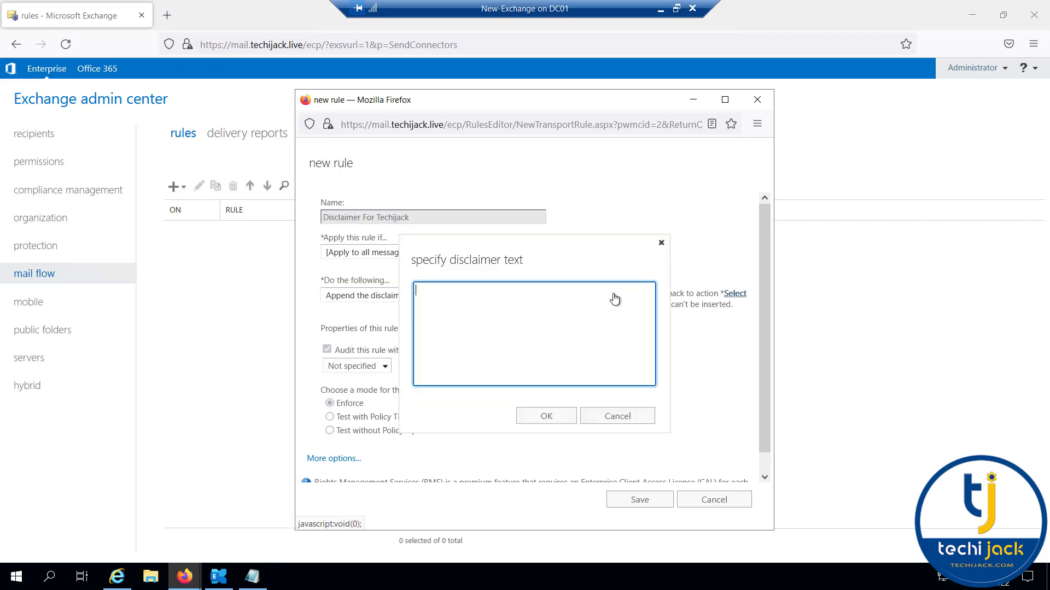
key("ctrl+v")
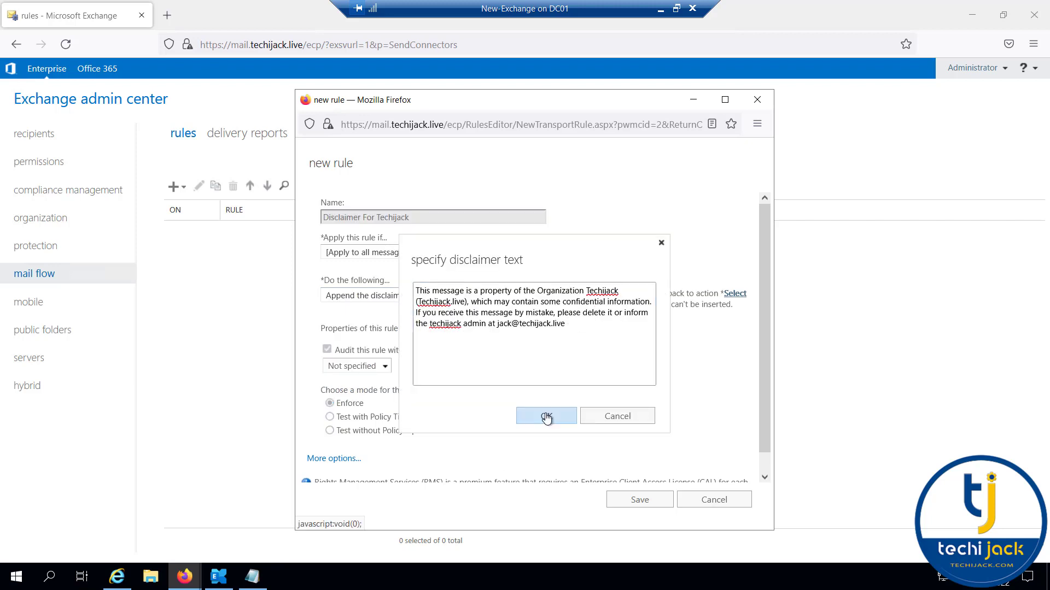
left_click(546, 417)
left_click(672, 365)
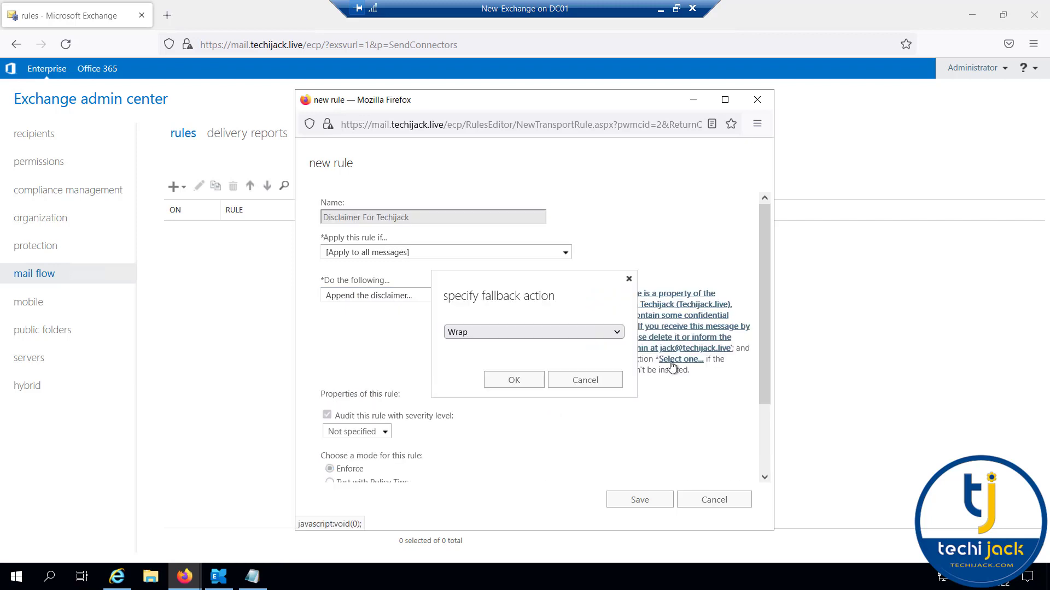
left_click(562, 330)
left_click(562, 331)
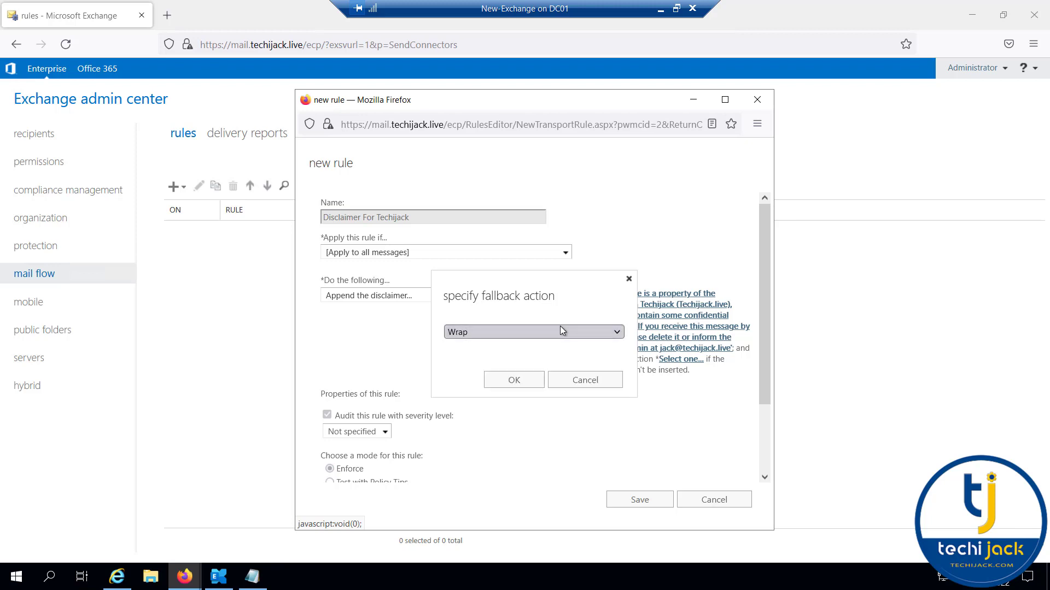
left_click(514, 382)
Leave the activation date unscheduled under more options, then save the rule for future messages.
scroll(344, 445, "down", 3)
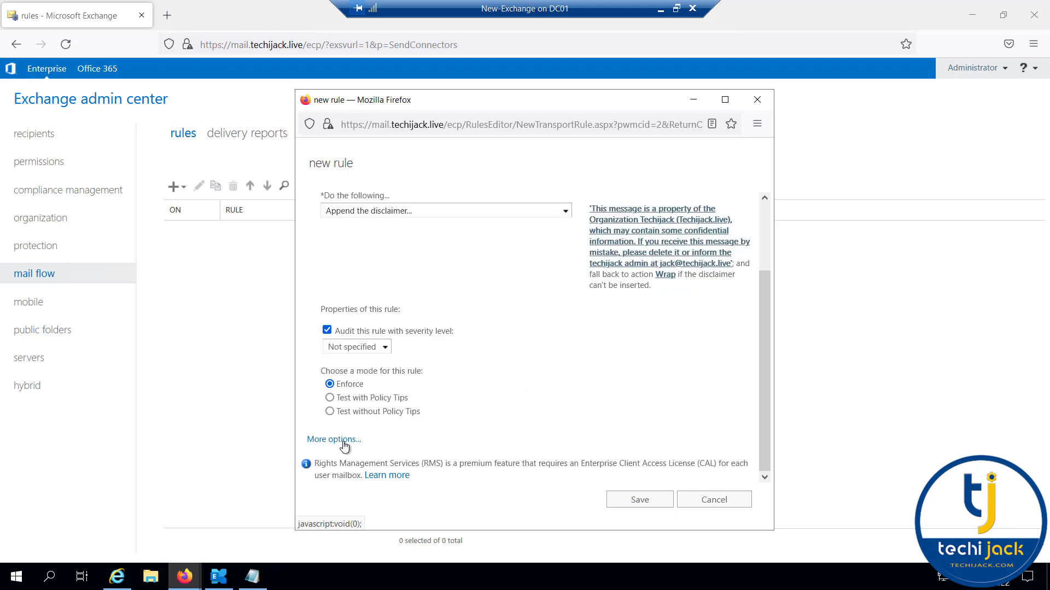
left_click(333, 440)
scroll(330, 342, "down", 3)
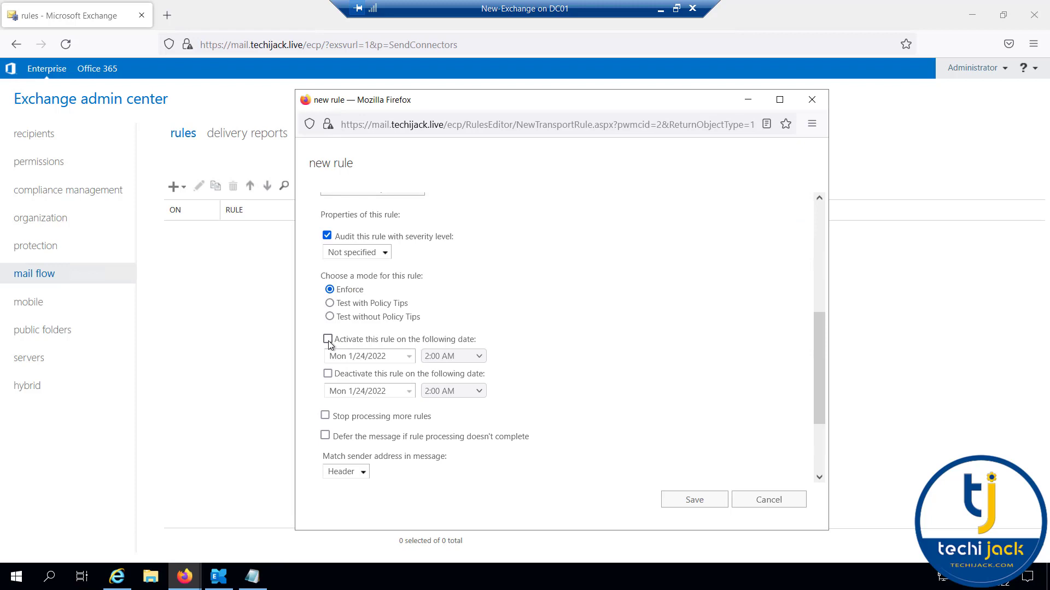
left_click(328, 341)
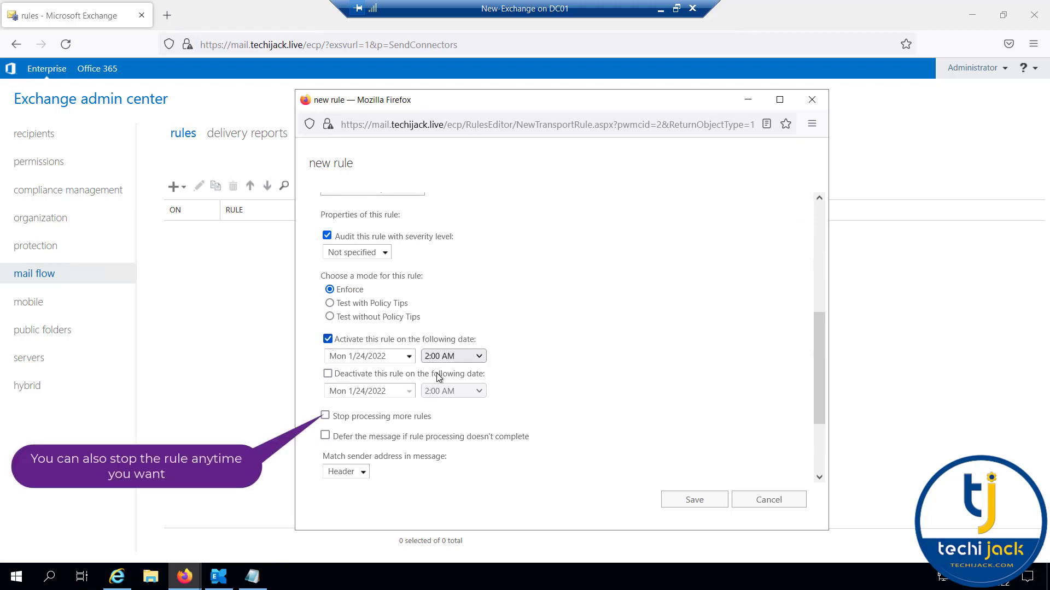
left_click(478, 357)
left_click(479, 358)
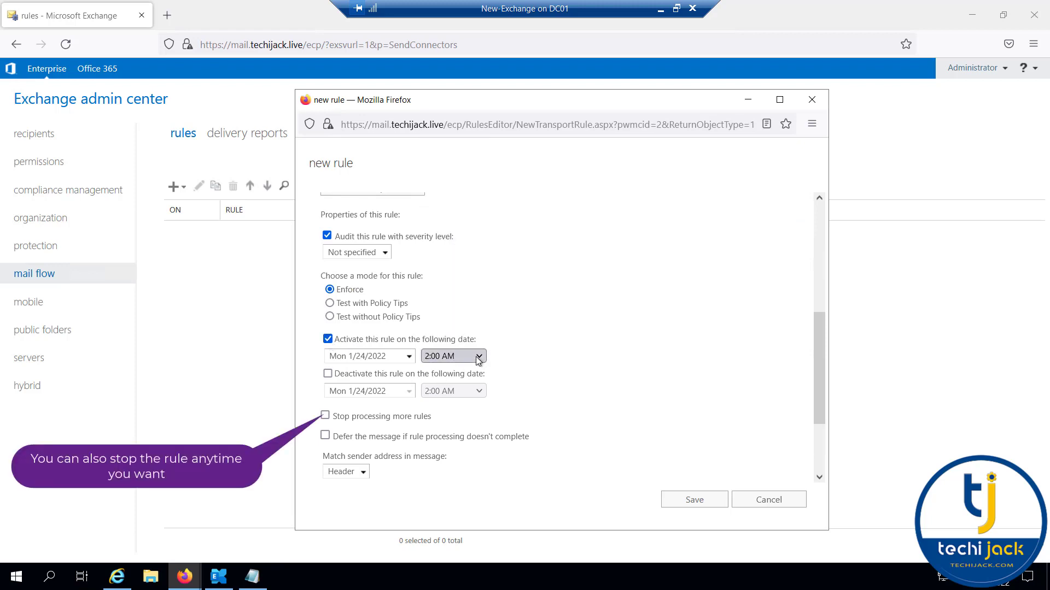
left_click(328, 341)
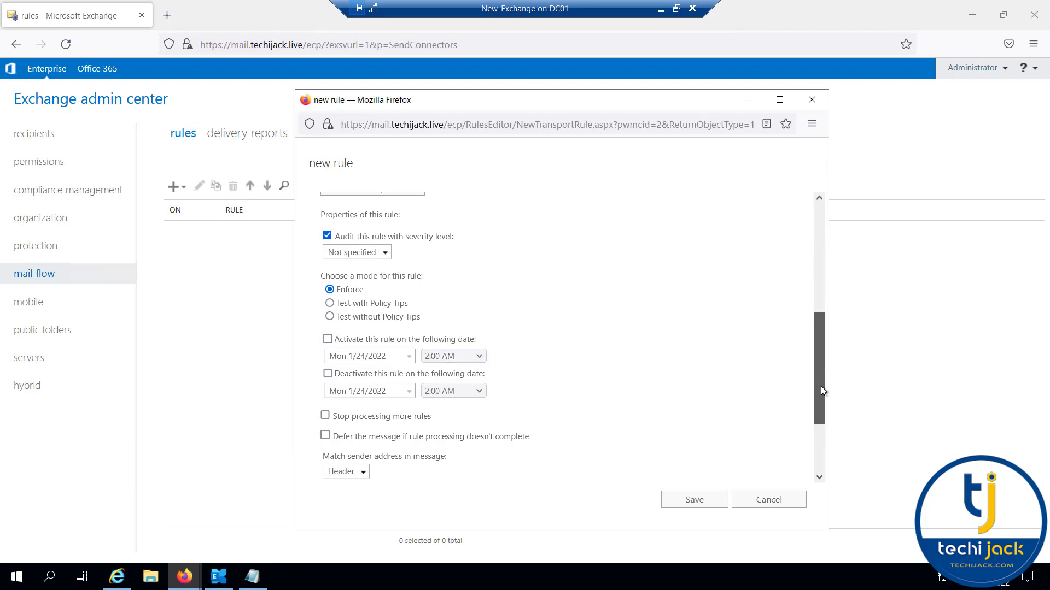
scroll(821, 386, "down", 3)
left_click(693, 501)
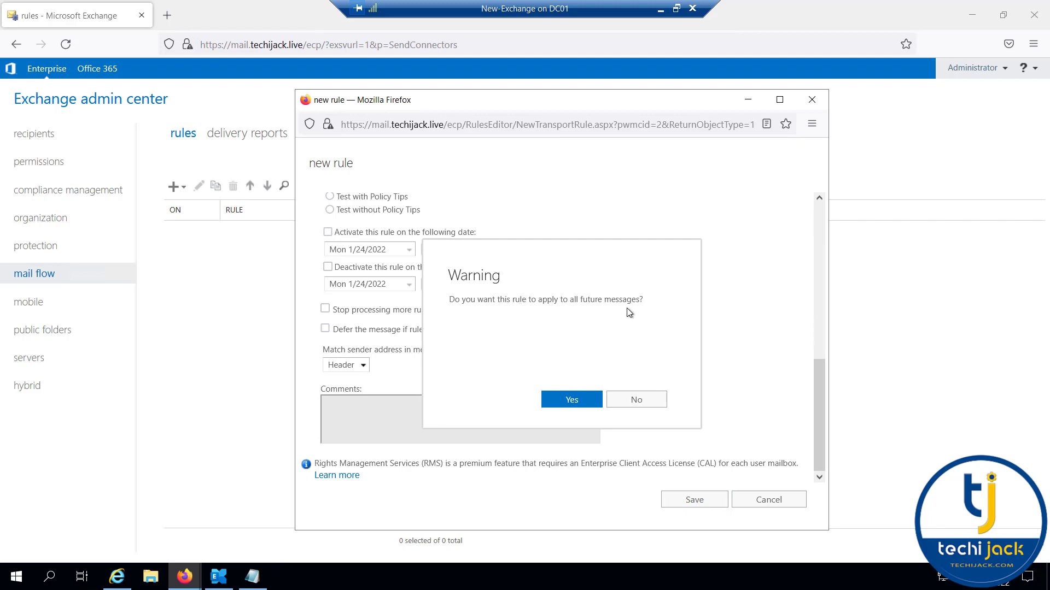
left_click(563, 403)
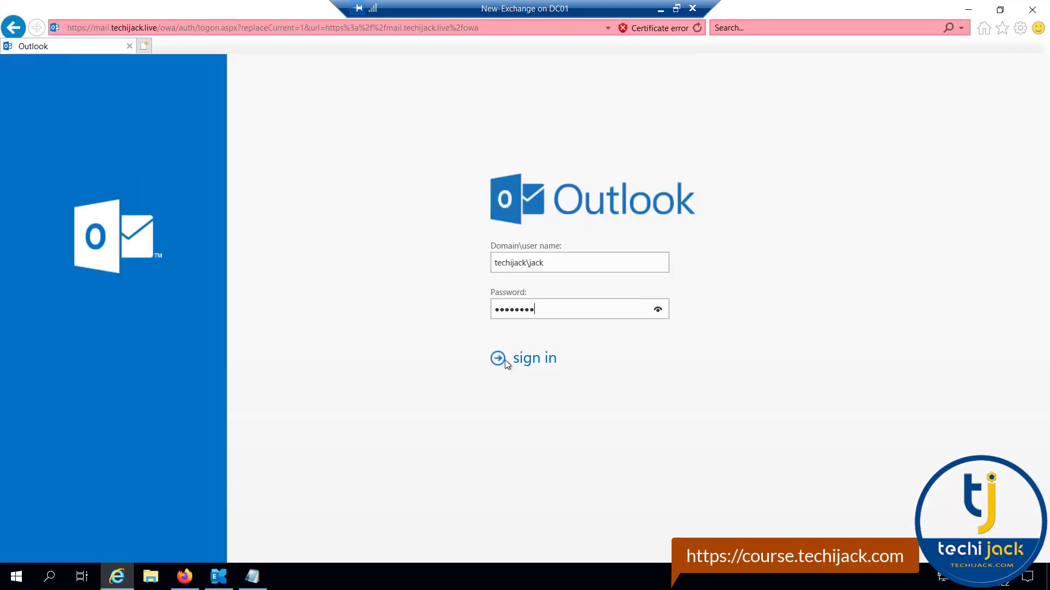
Sign in and address a new message to your own mailbox, copying a colleague in Cc.
left_click(498, 362)
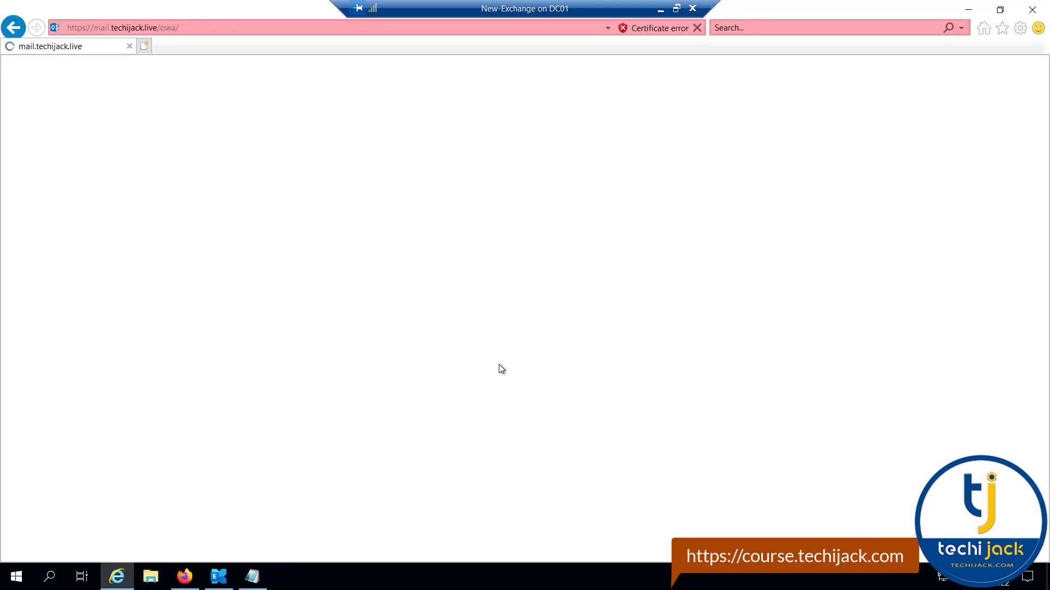
left_click(181, 106)
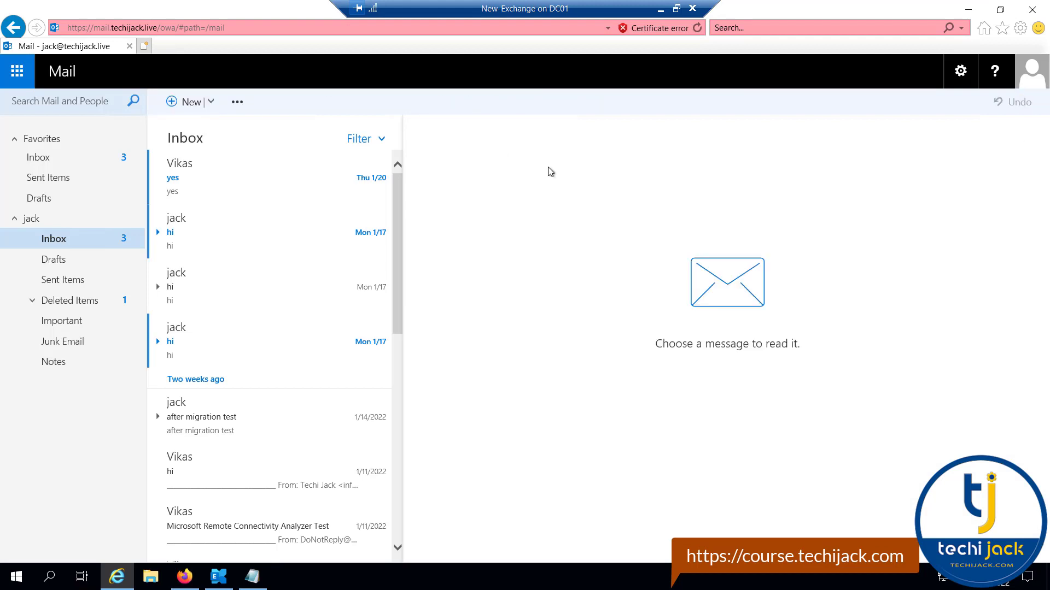
left_click(498, 139)
type("j")
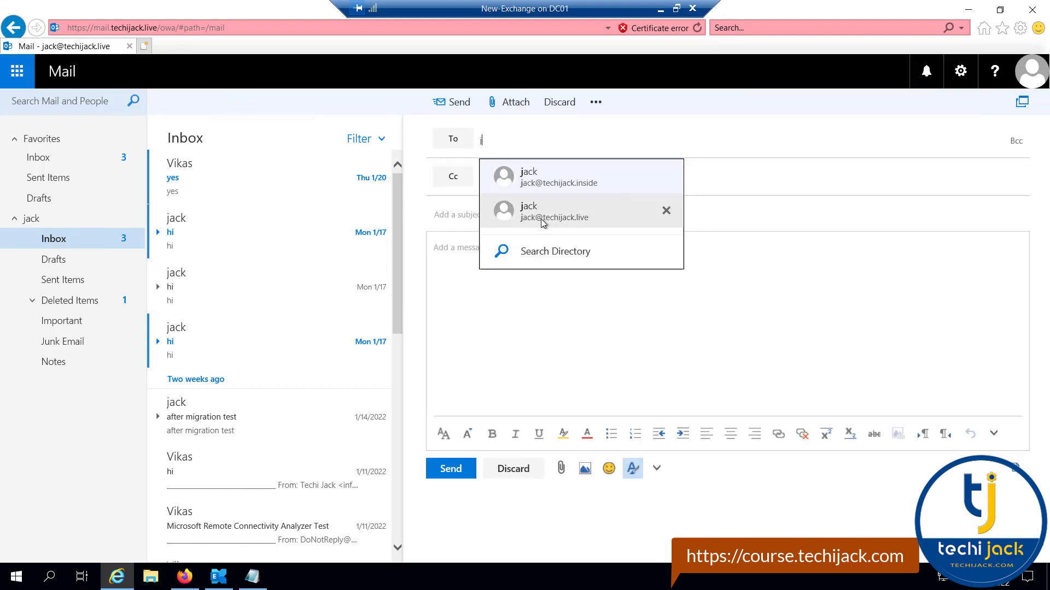
left_click(525, 214)
left_click(508, 179)
type("vik")
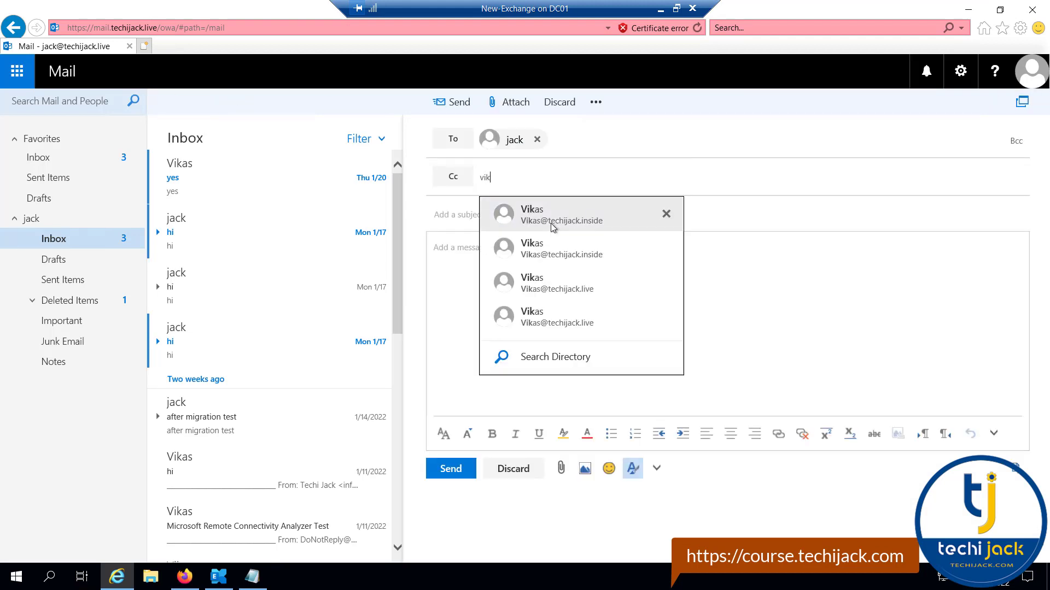
left_click(546, 214)
Give it subject 'Testing Disclaimer' and a short test body, then send it.
left_click(484, 218)
type("Testing Di")
type("sclaimer")
left_click(563, 252)
type("Hi, vikas This is a testing for a disclaimer  Thanks Jack")
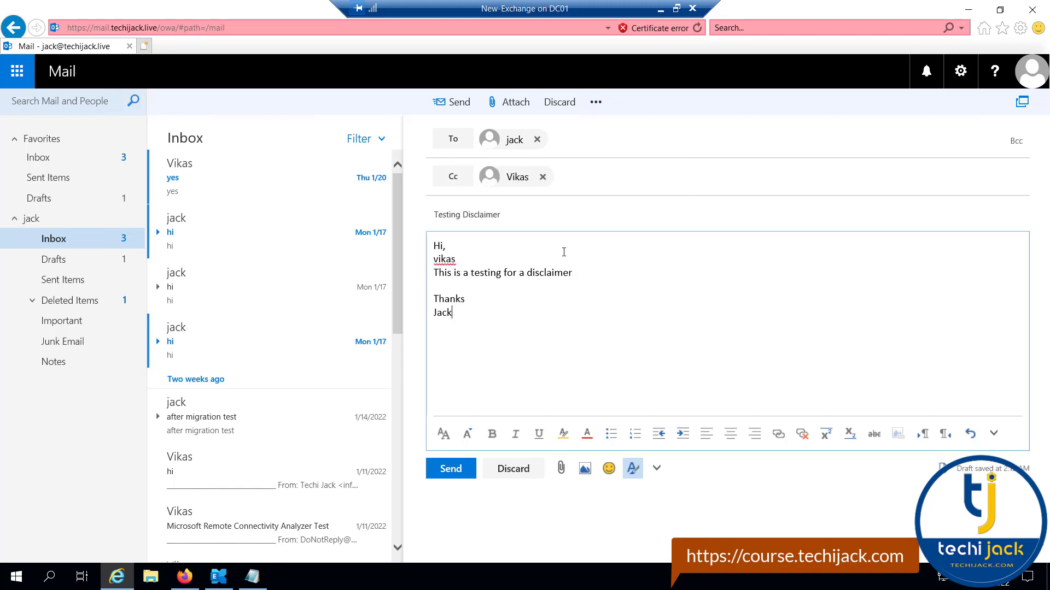
left_click(468, 474)
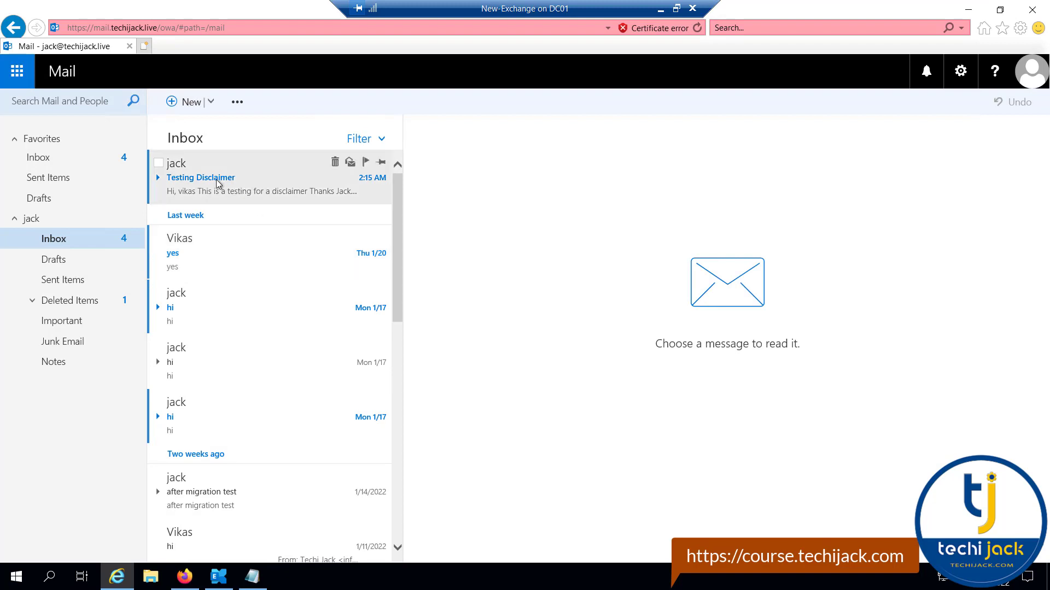
Confirm the appended disclaimer appears in the message in both sender's and recipient's mailboxes.
left_click(218, 184)
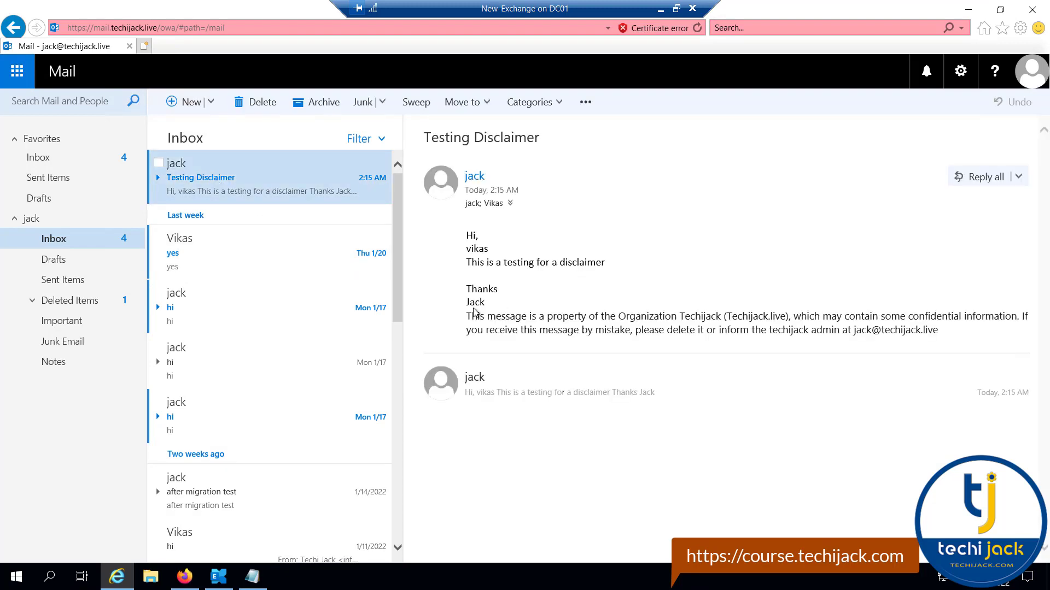
left_click_drag(476, 324, 620, 321)
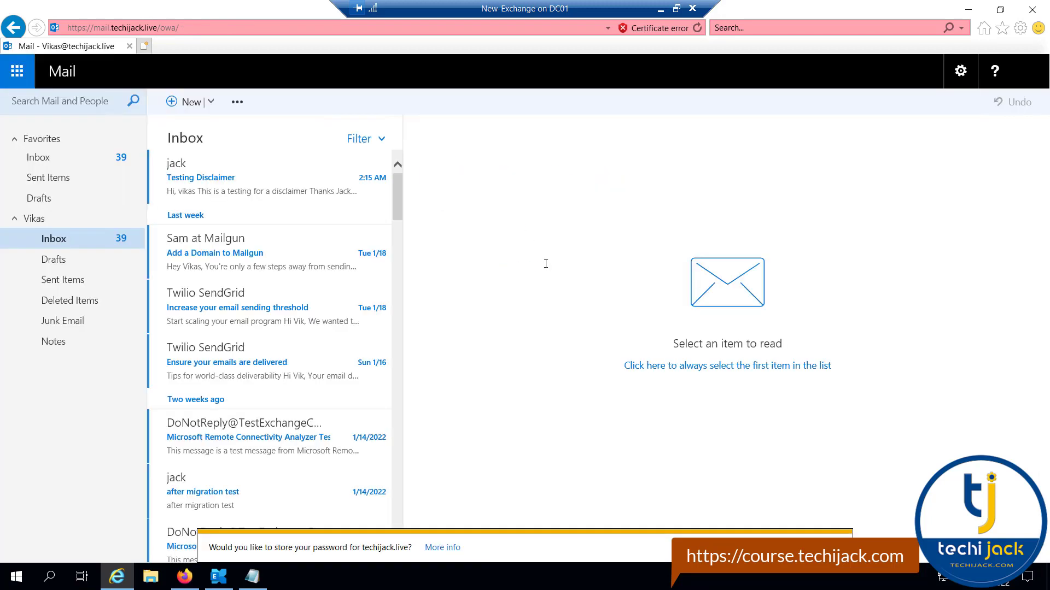
left_click(229, 186)
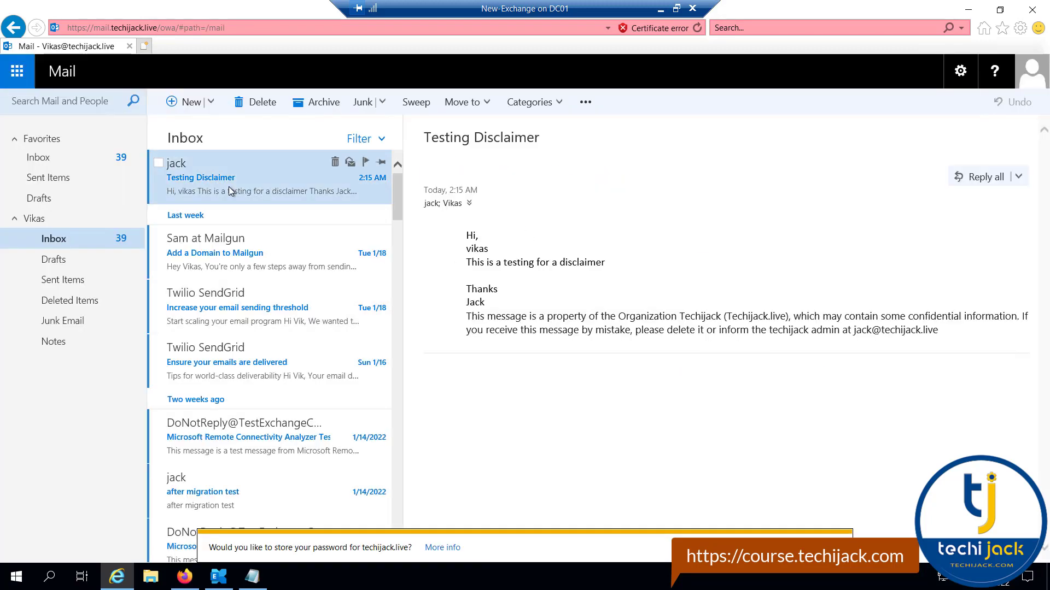
left_click_drag(466, 316, 939, 338)
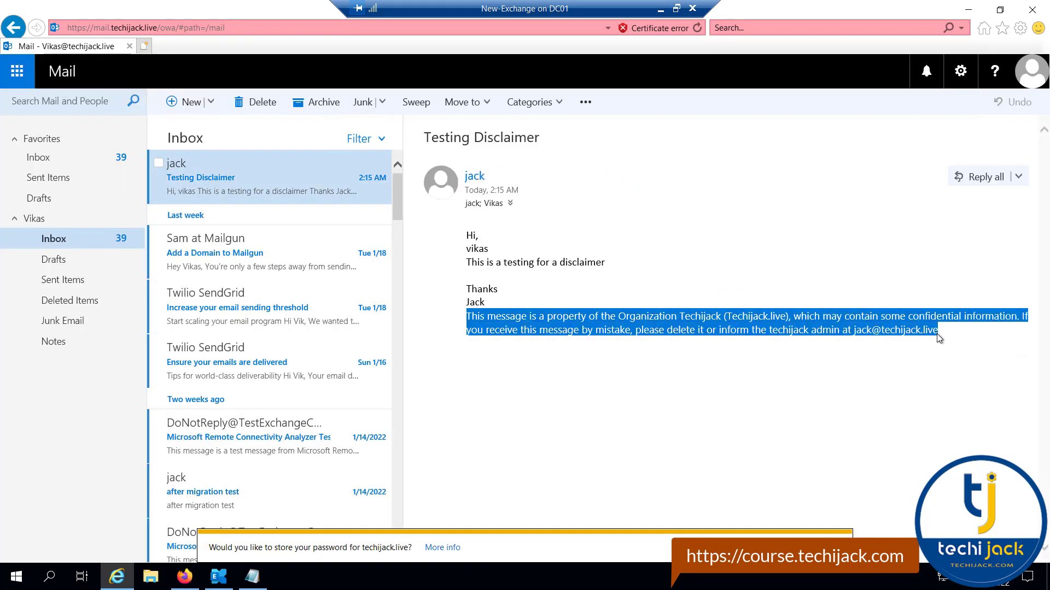
left_click(772, 363)
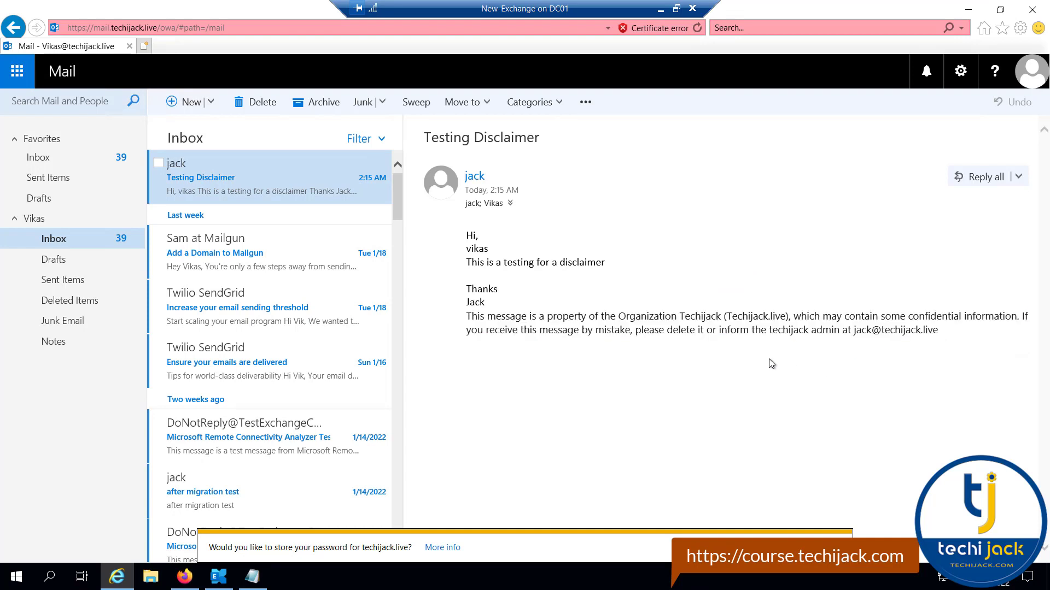